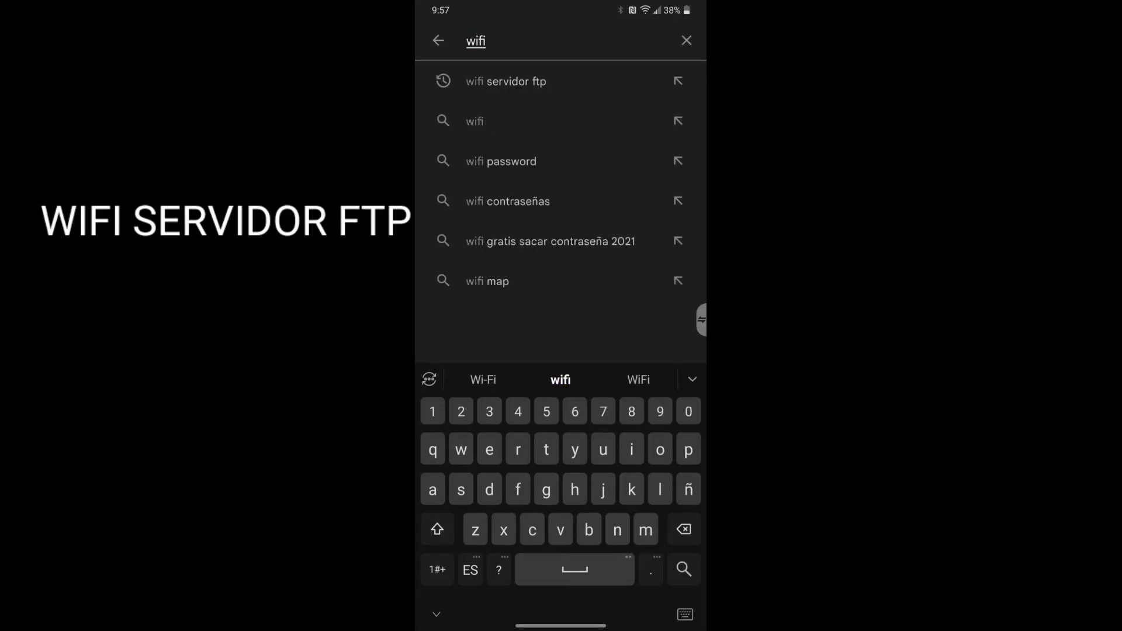
# Look up "wifi servidor ftp" in the app store, then launch the Wifi Servidor FTP app from the phone's home screen.
pyautogui.click(506, 81)
pyautogui.click(527, 141)
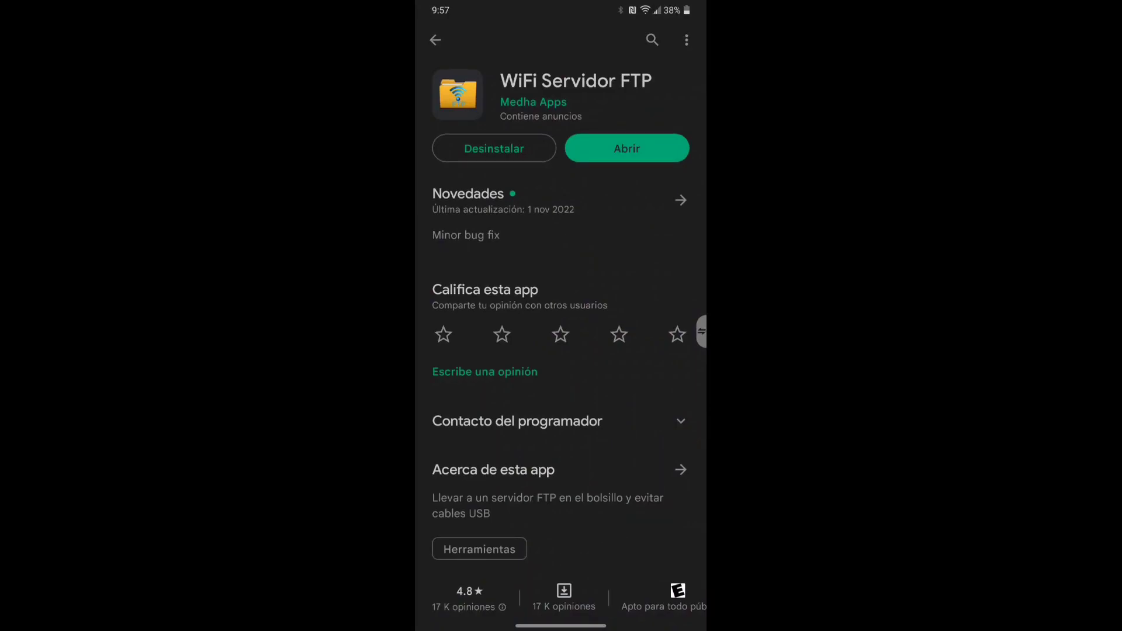
pyautogui.moveTo(561, 626); pyautogui.dragTo(562, 410)
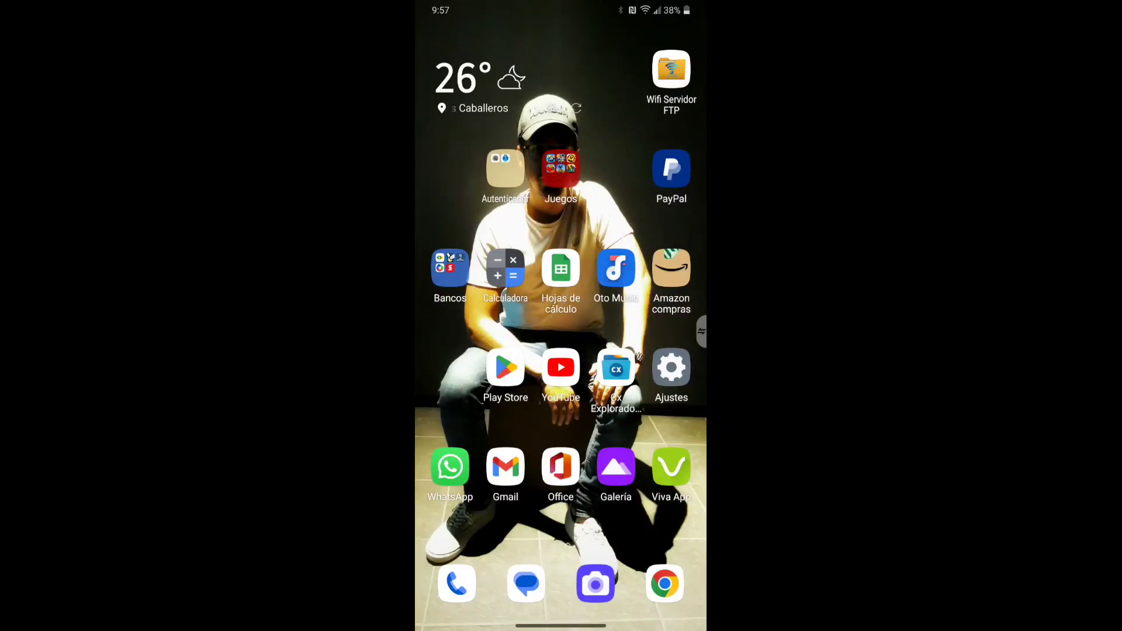
pyautogui.click(672, 69)
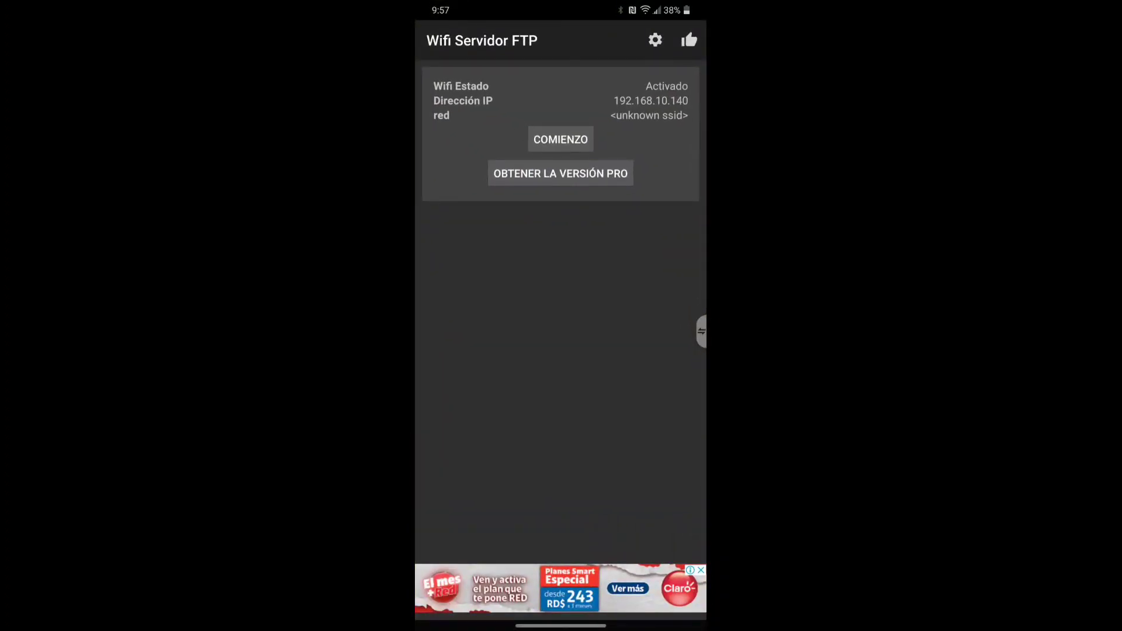
# Try to start the FTP server with the current port setting.
pyautogui.click(560, 139)
pyautogui.click(561, 139)
pyautogui.click(561, 139)
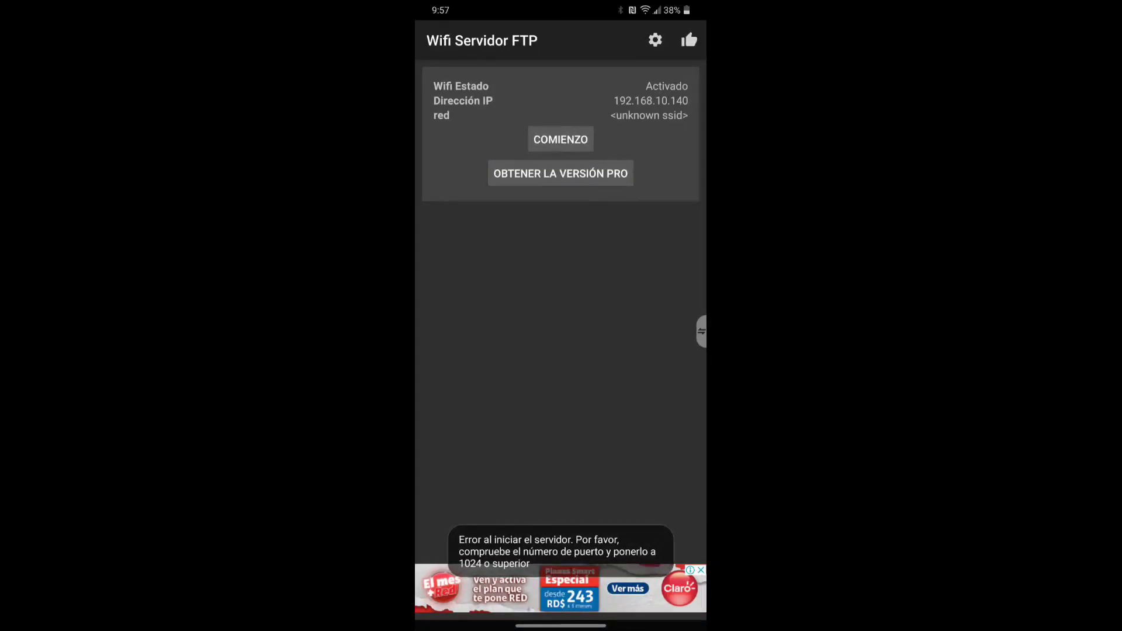
pyautogui.click(561, 139)
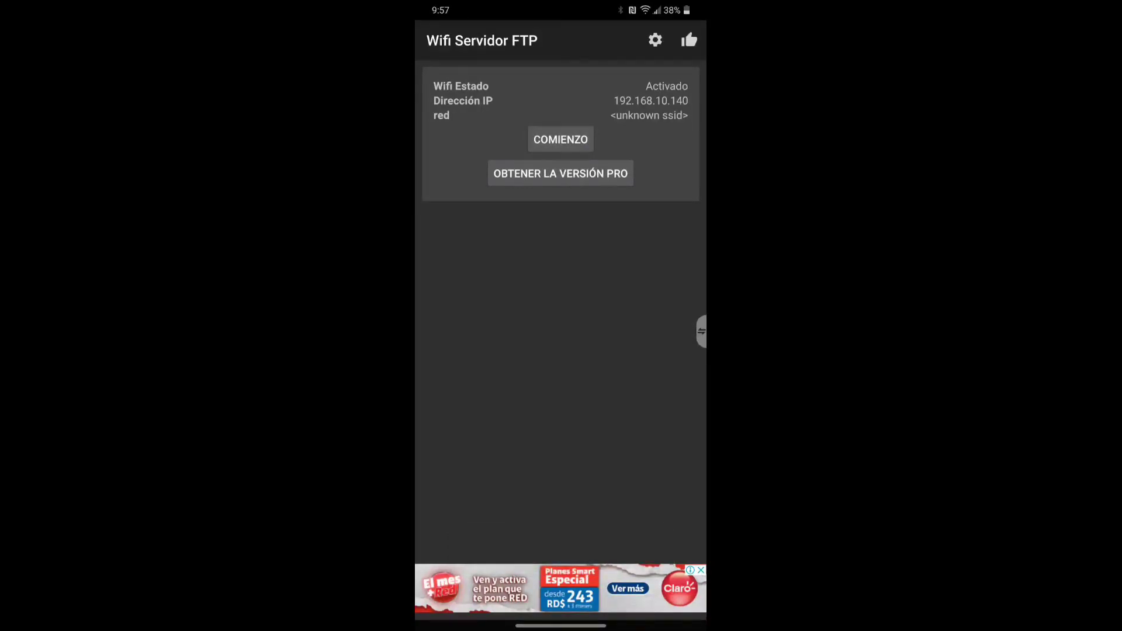
pyautogui.click(561, 139)
# Set the FTP server's port number to 2221 in the app's settings.
pyautogui.click(655, 40)
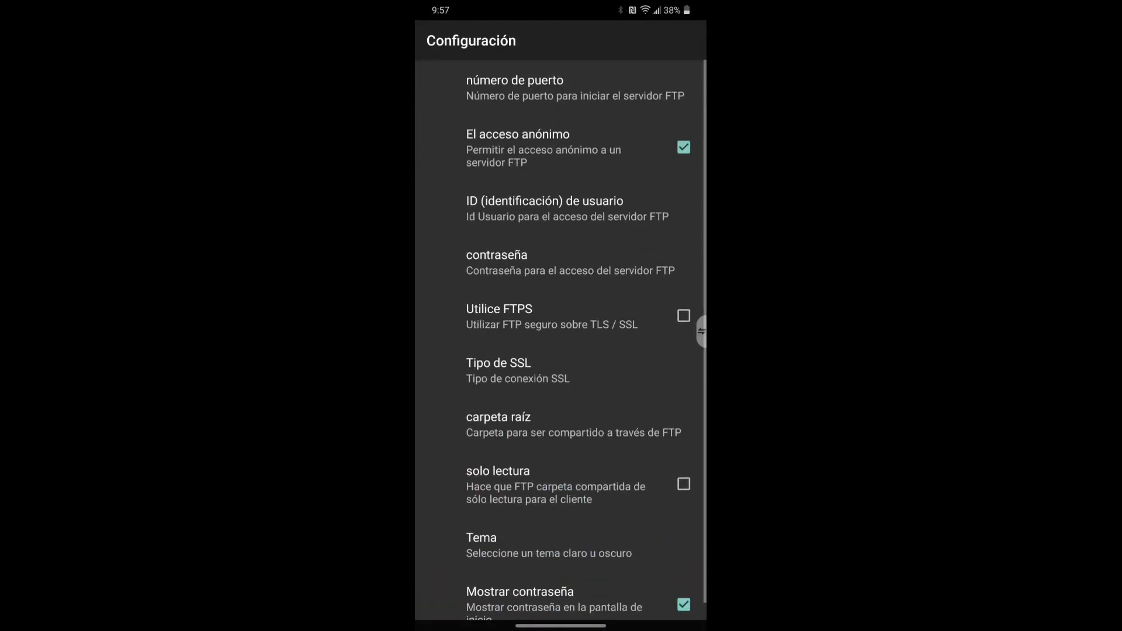
pyautogui.click(562, 88)
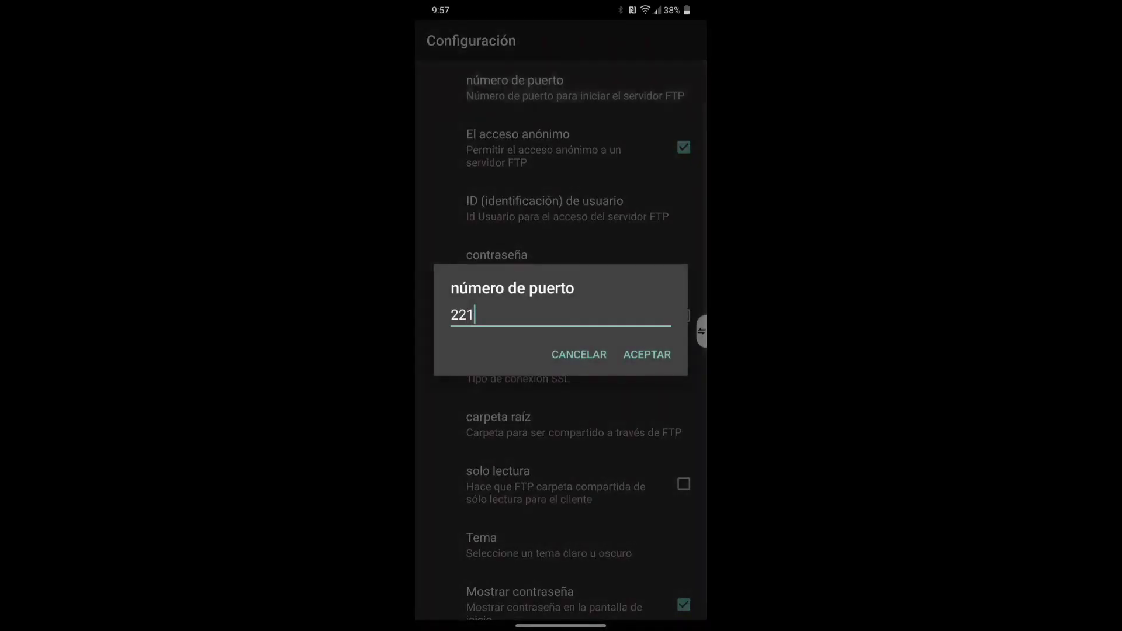
pyautogui.click(468, 186)
pyautogui.write('2')
pyautogui.click(647, 226)
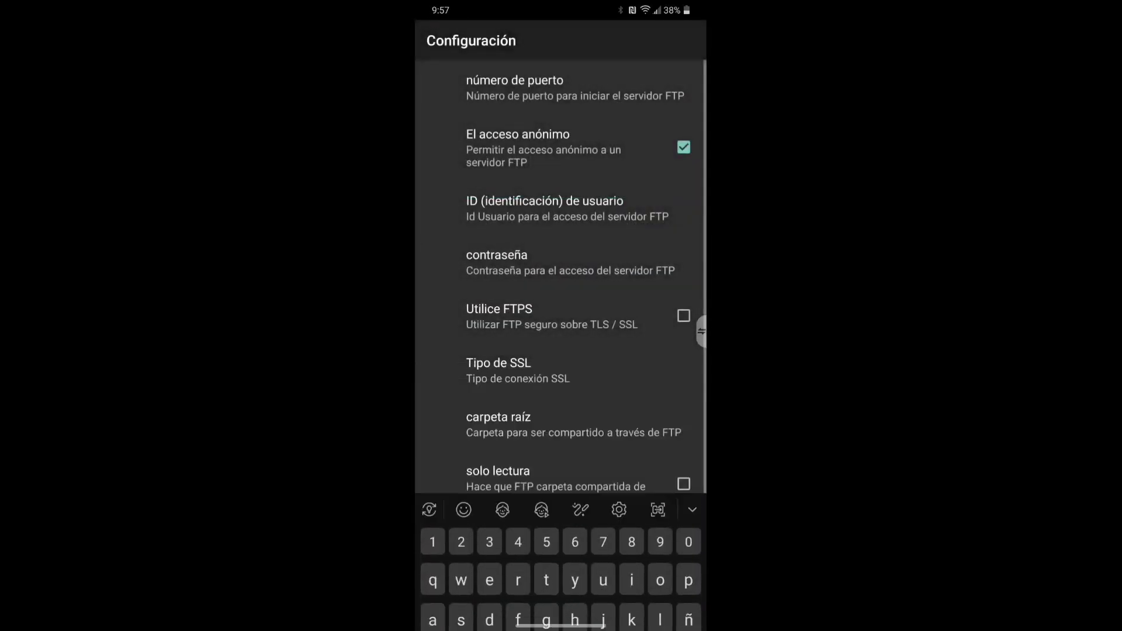
# Check the theme choices and the access password setting of the FTP server.
pyautogui.scroll(-1, 561, 339)
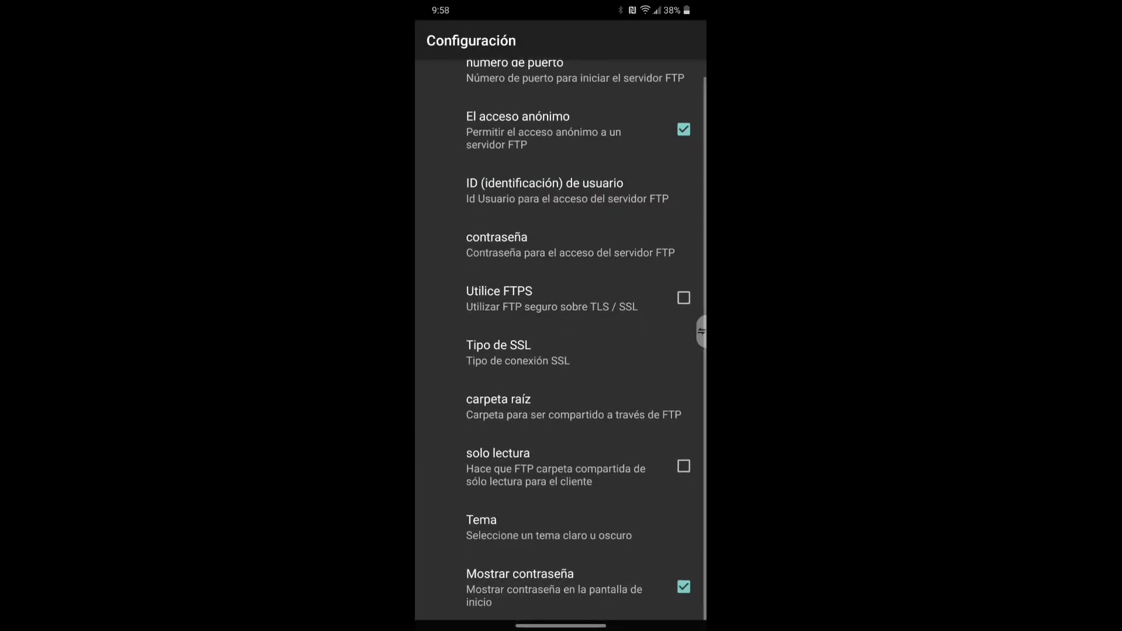
pyautogui.click(550, 528)
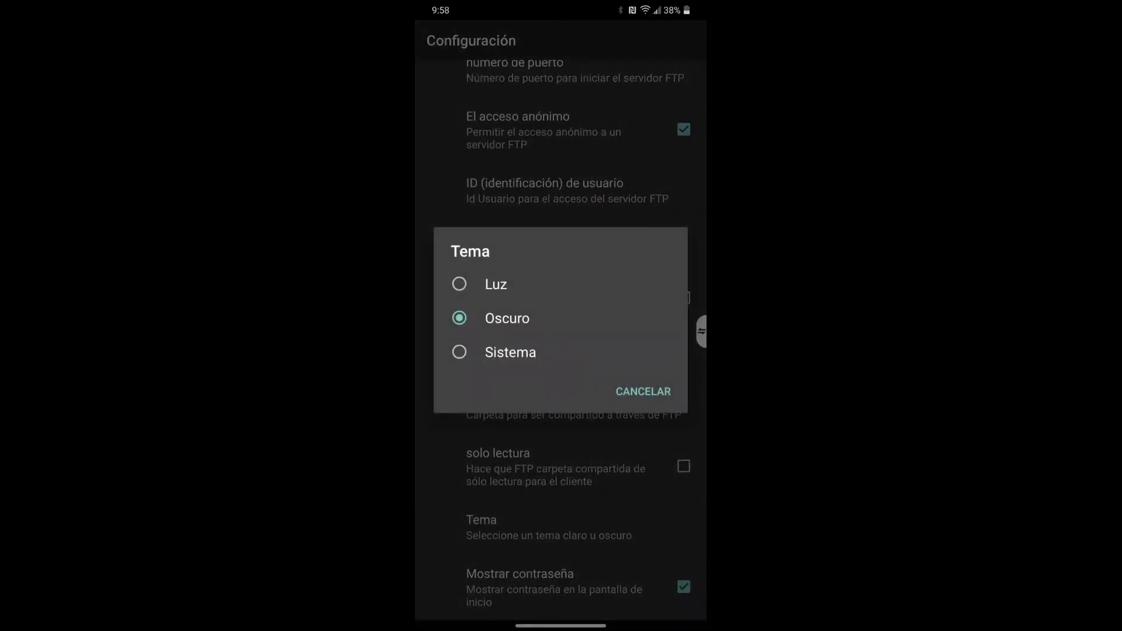
pyautogui.click(643, 391)
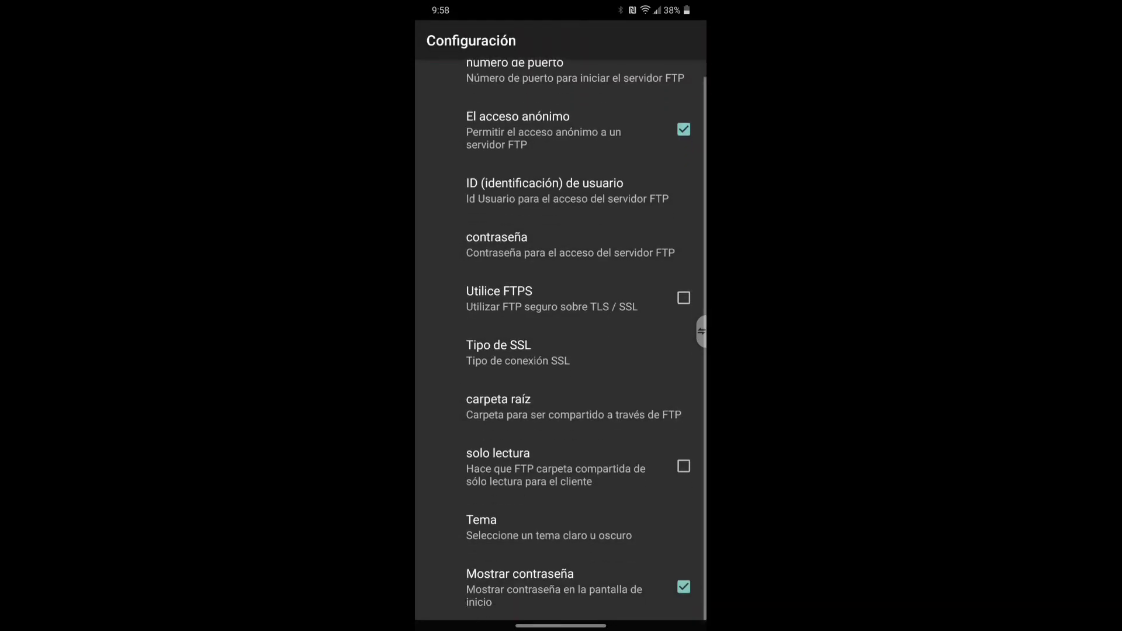
pyautogui.click(571, 244)
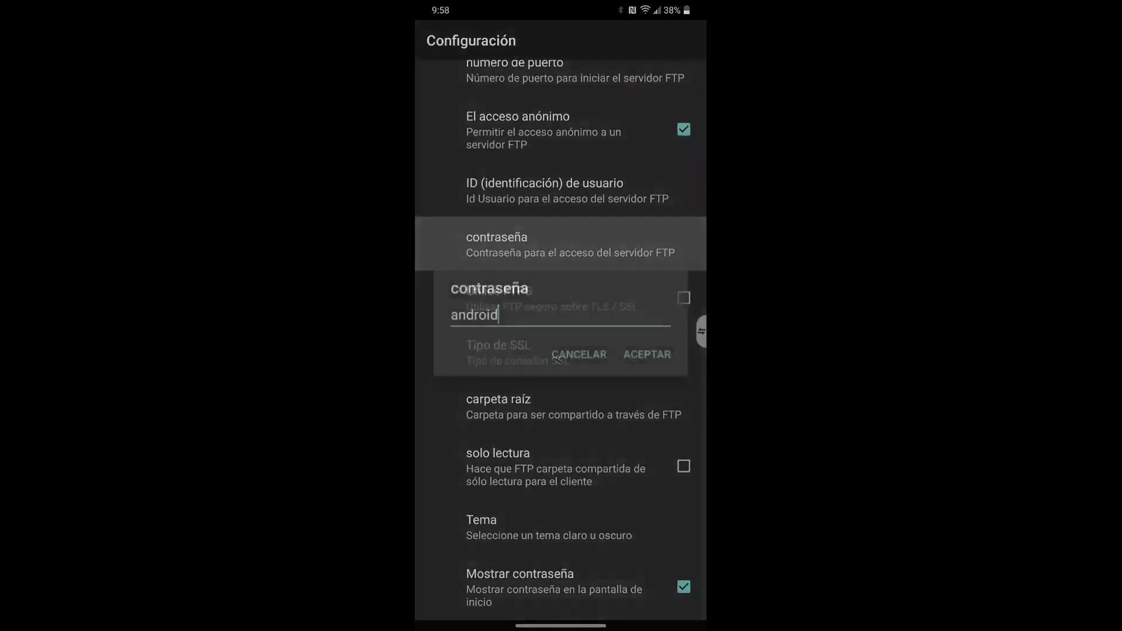
pyautogui.press('Return')
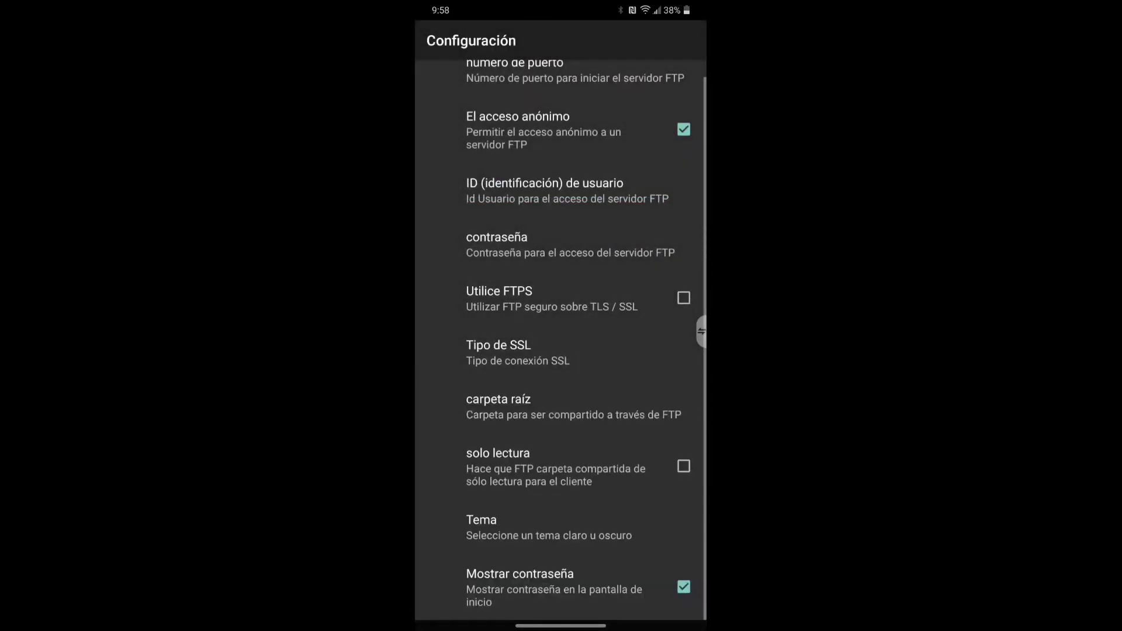
# Leave the settings and start the FTP server.
pyautogui.scroll(1, 586, 341)
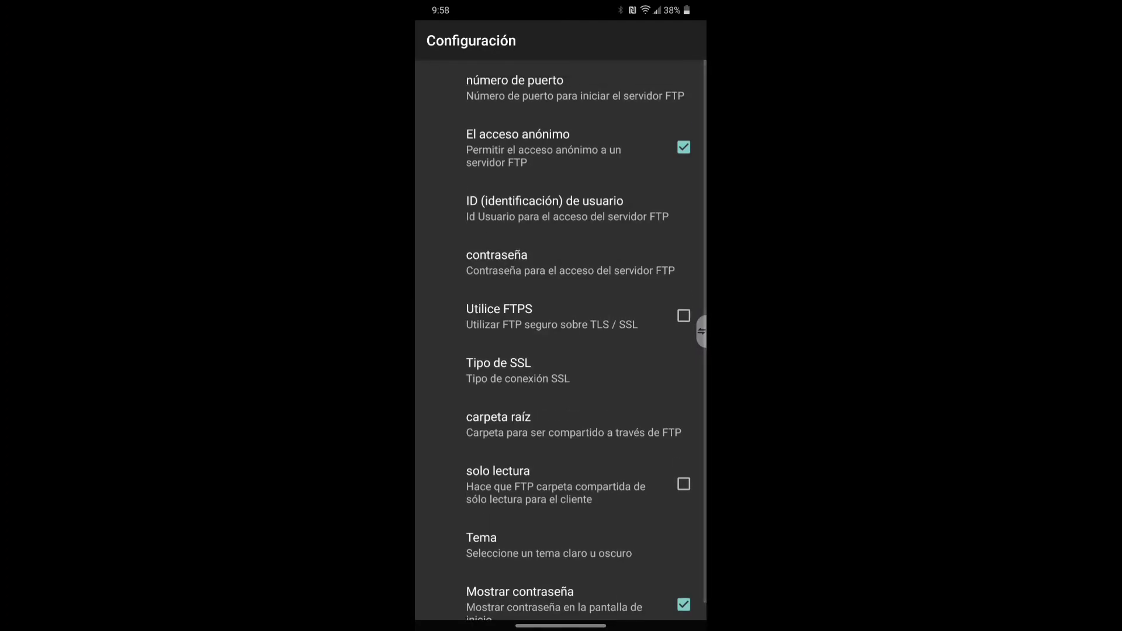
pyautogui.press('Escape')
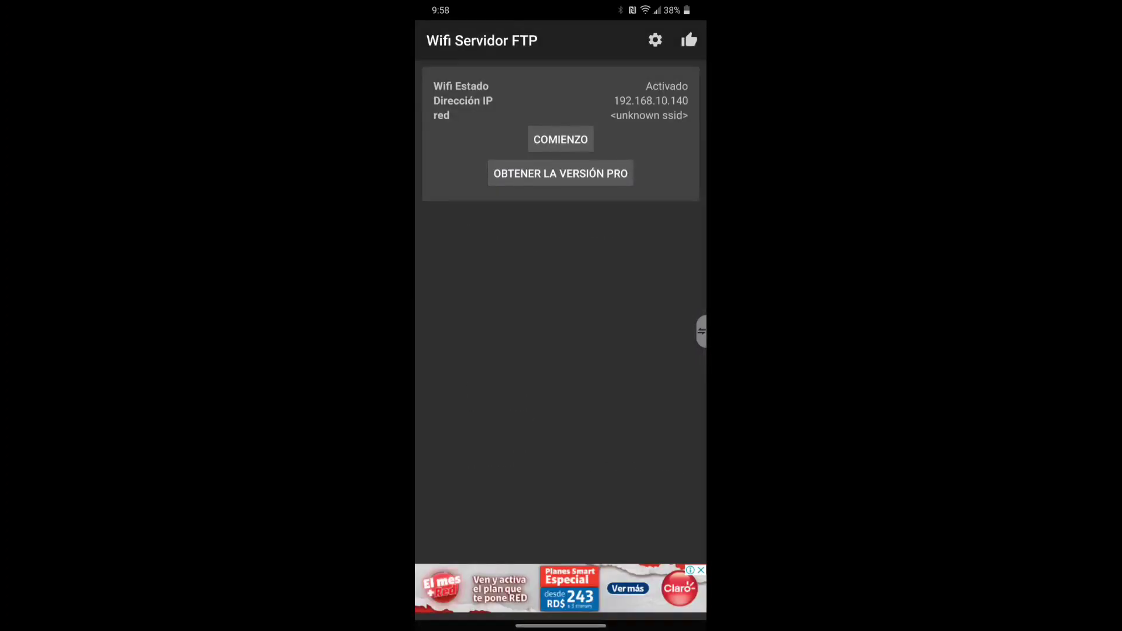
pyautogui.click(561, 139)
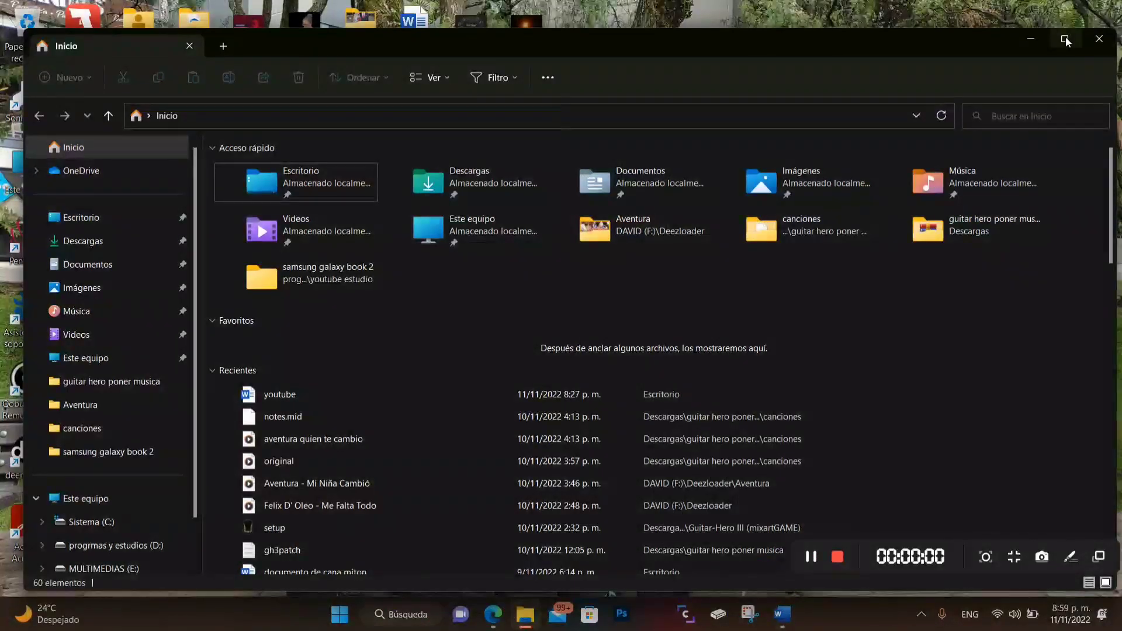
# Switch to File Explorer on the PC, maximize it and connect from Este equipo to ftp://192.168.10.140:2221.
pyautogui.click(1067, 40)
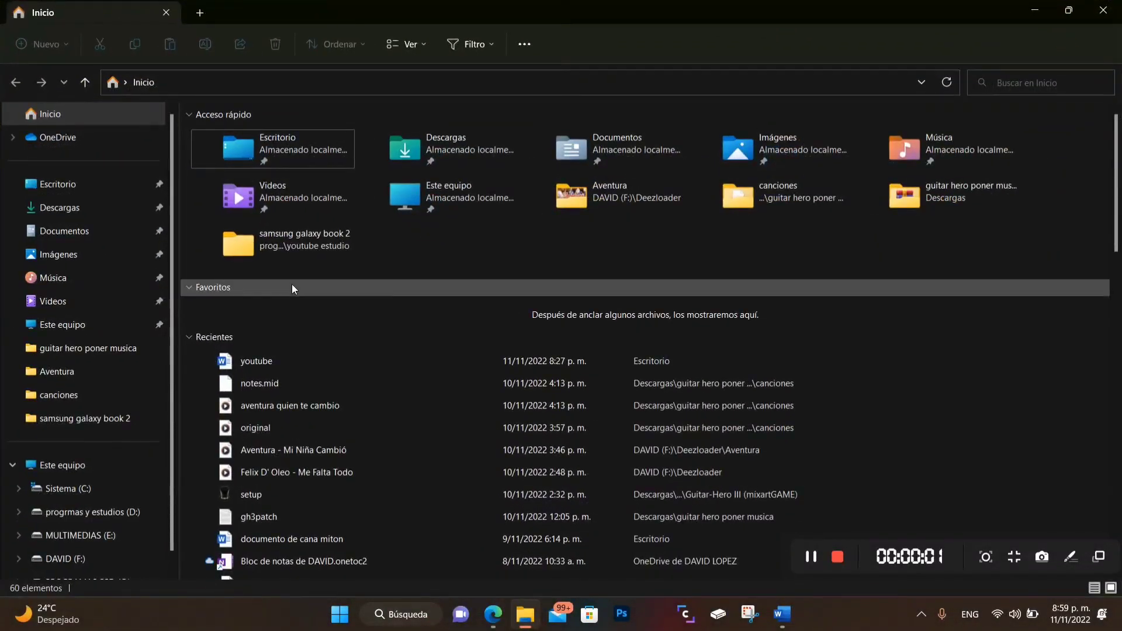
pyautogui.click(71, 467)
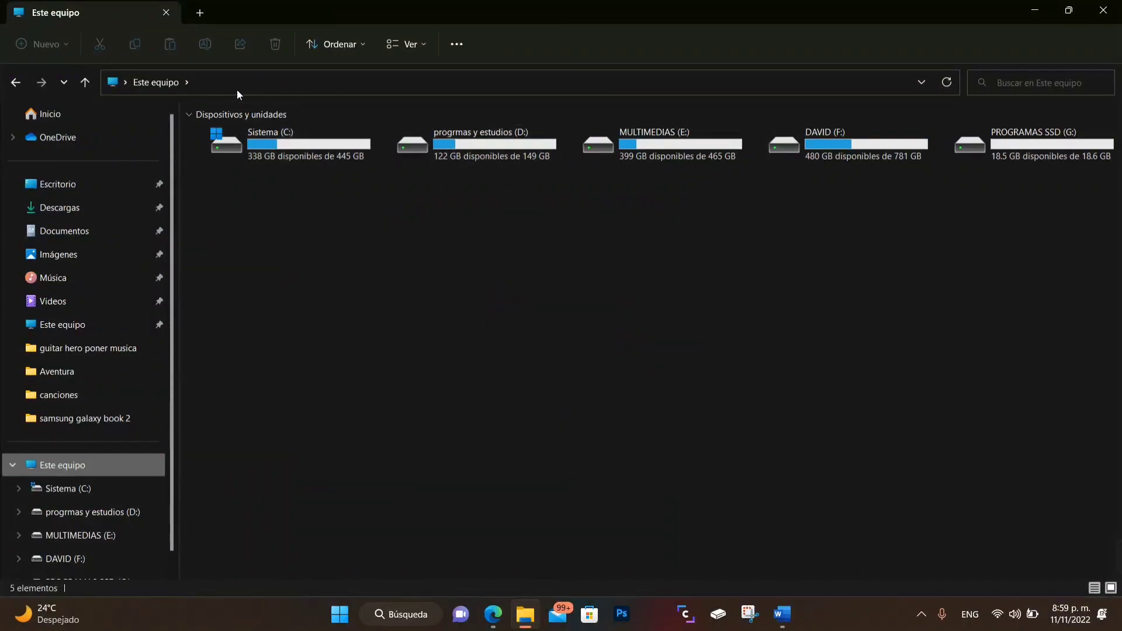
pyautogui.click(272, 83)
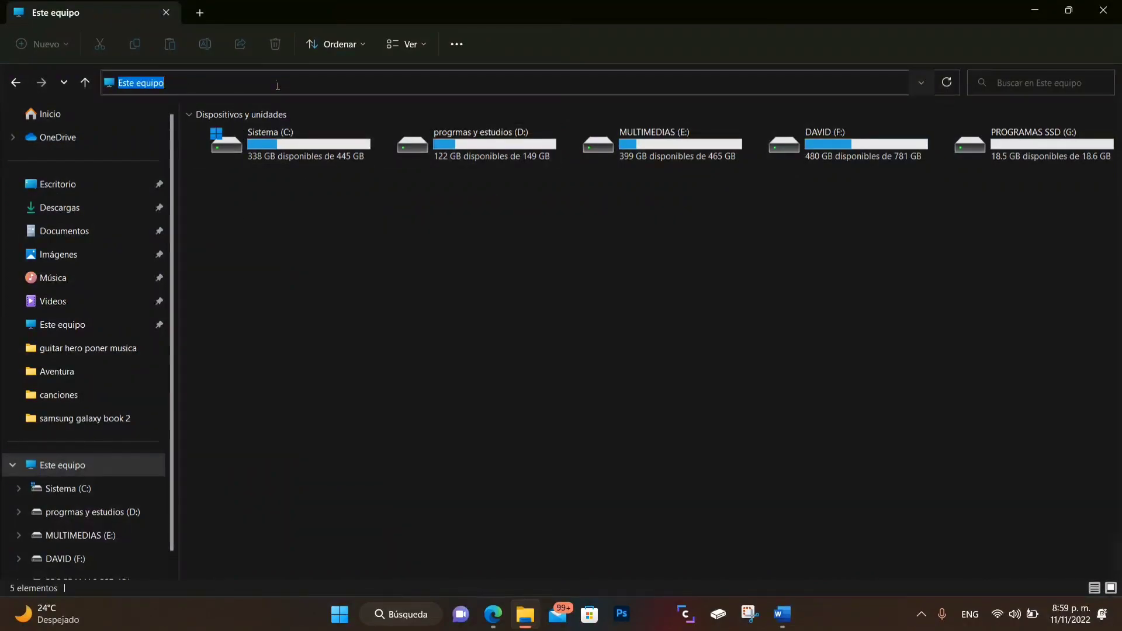
pyautogui.press('BackSpace')
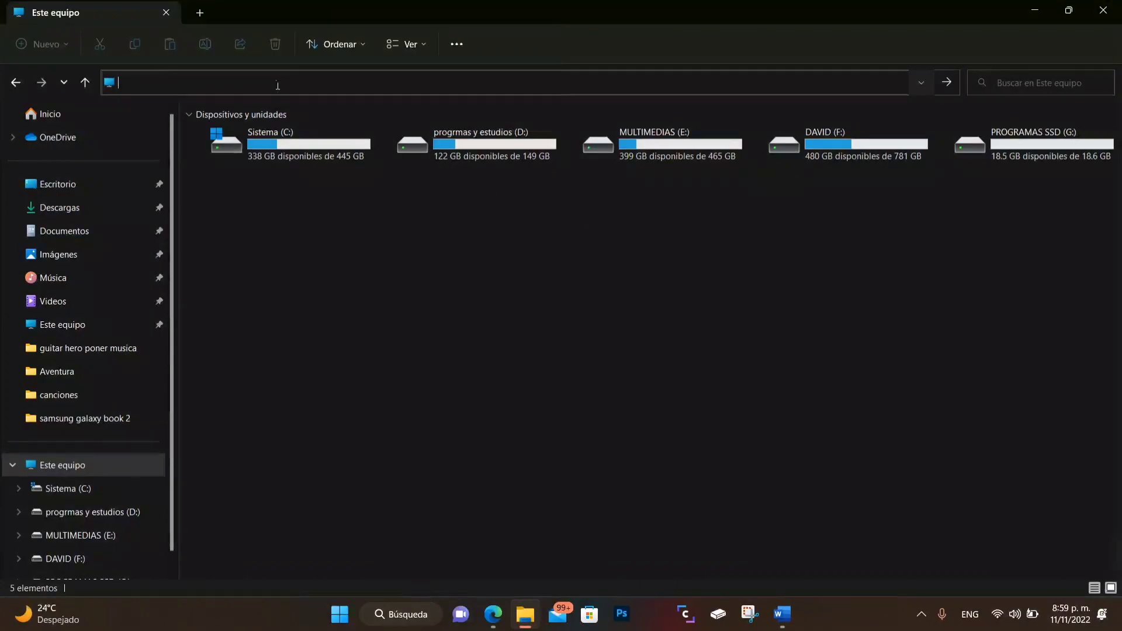
pyautogui.write('ftp://192.')
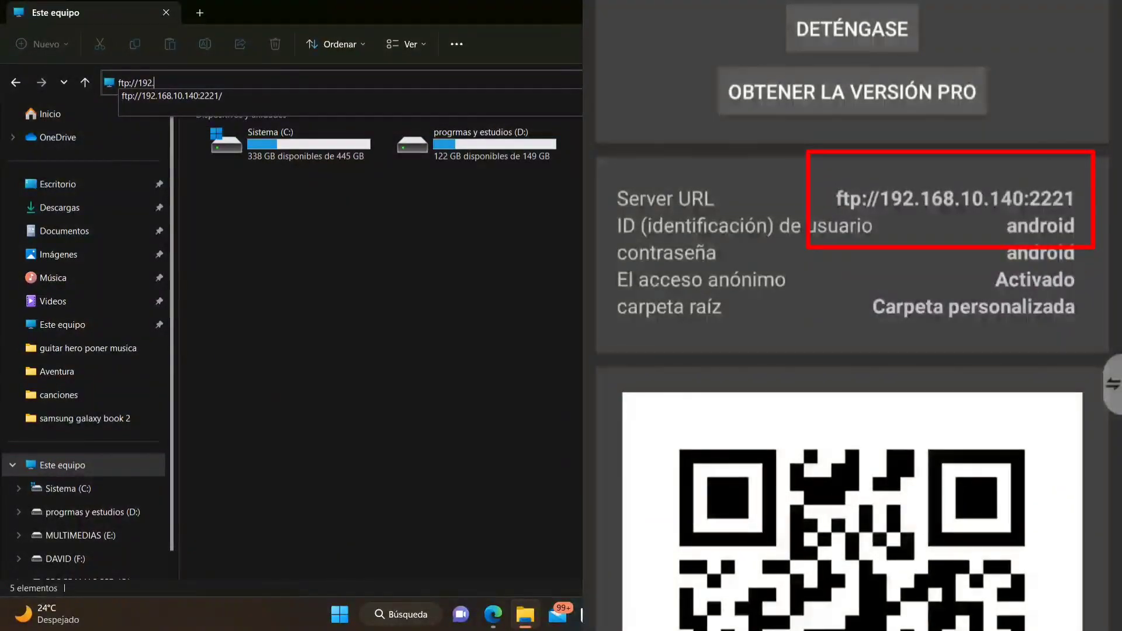
pyautogui.write('168.10')
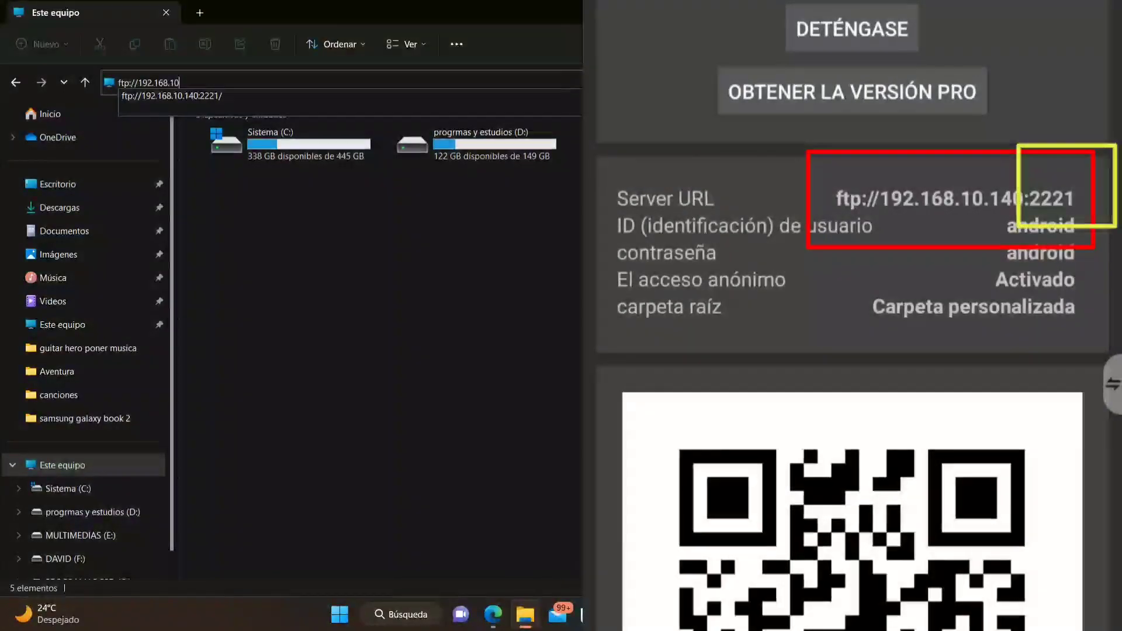
pyautogui.write('.140:2221')
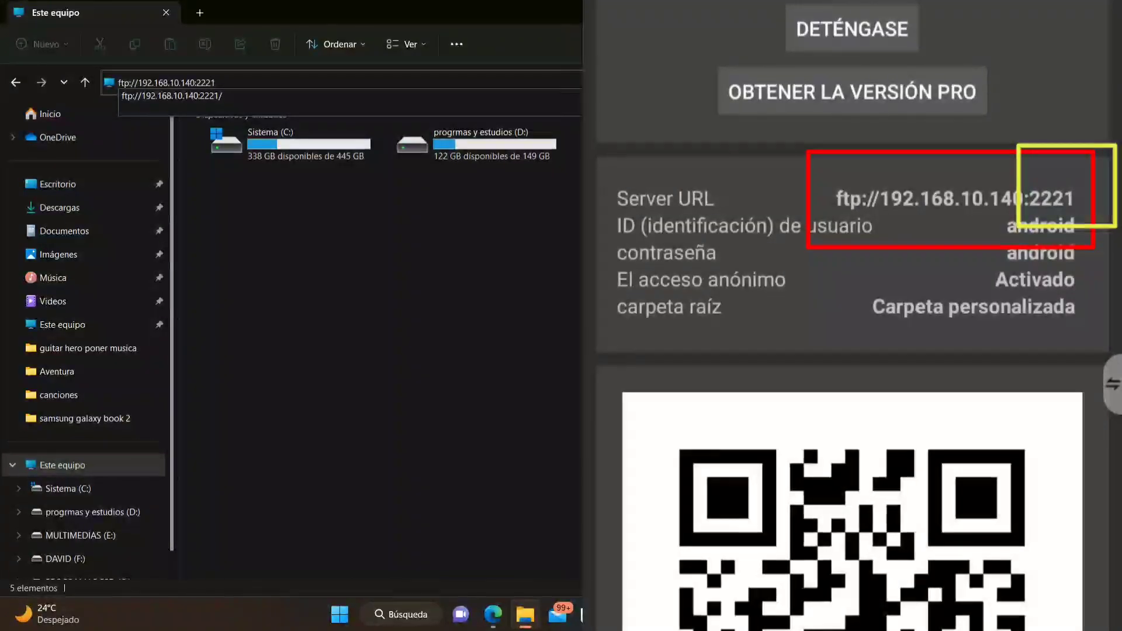
pyautogui.press('Return')
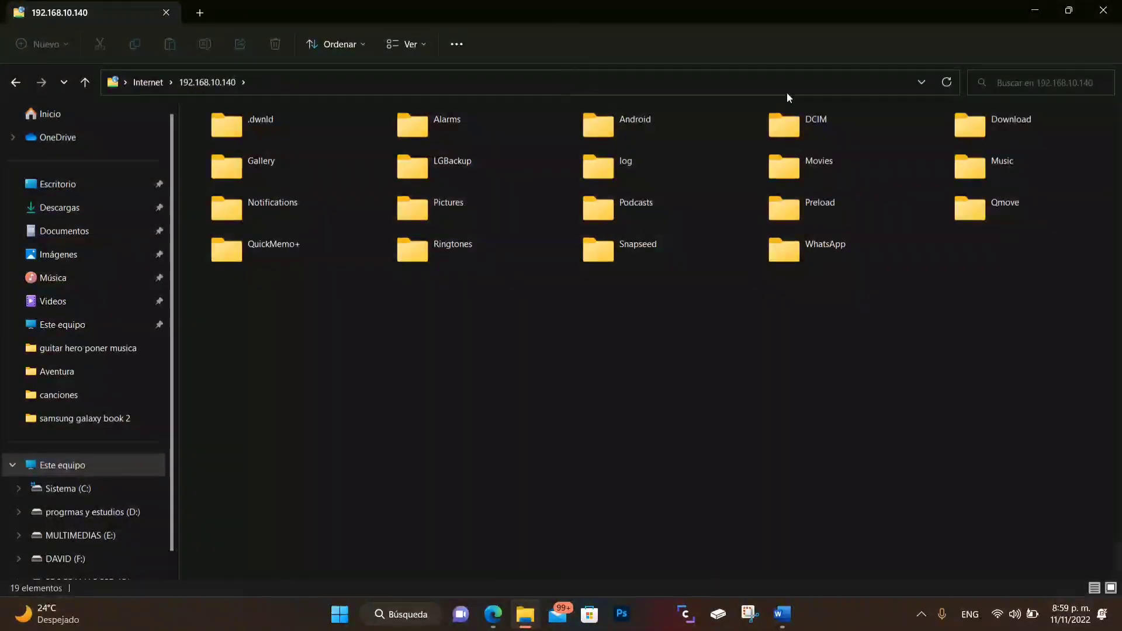
# Keep the phone's FTP folders open and open the Deezloader folder from the PC's Música library in a separate tab.
pyautogui.click(104, 280)
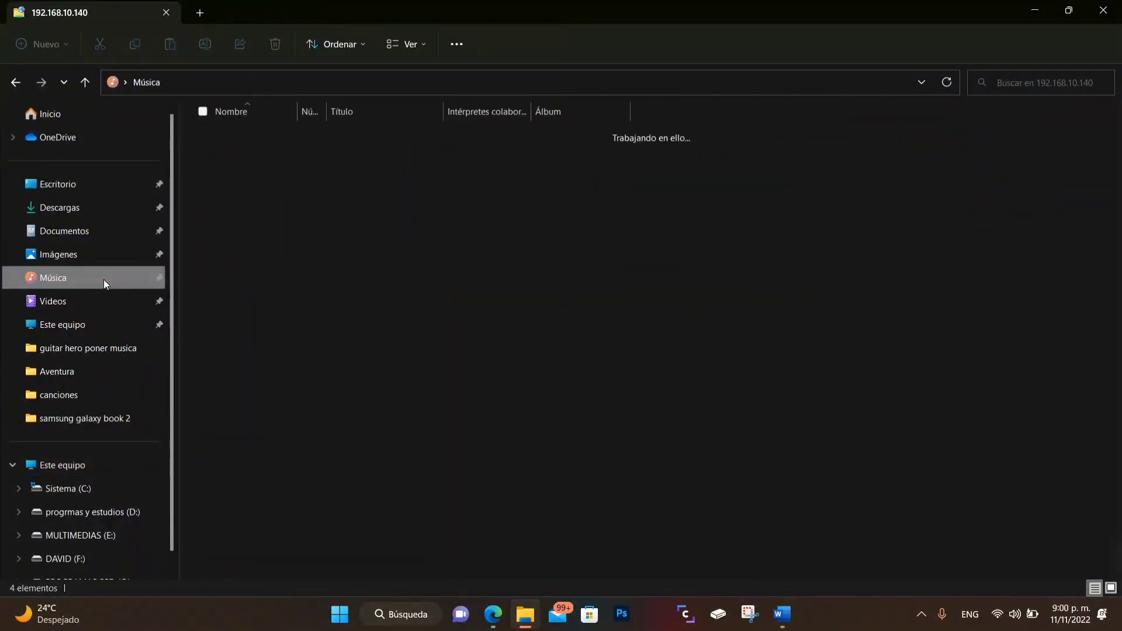
pyautogui.click(8, 80)
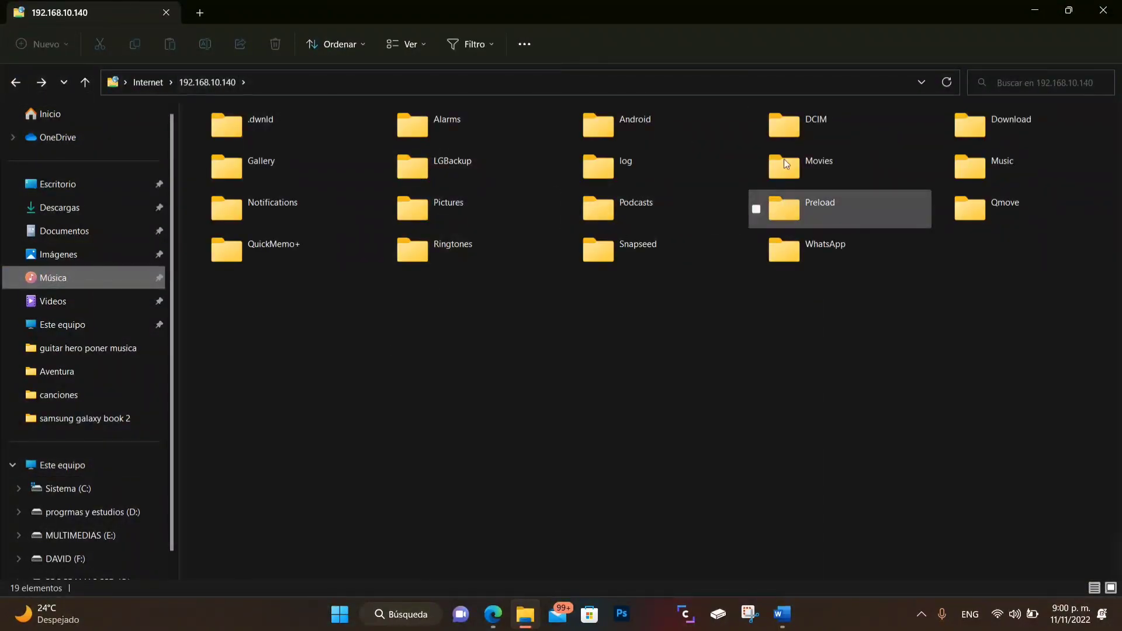
pyautogui.click(200, 12)
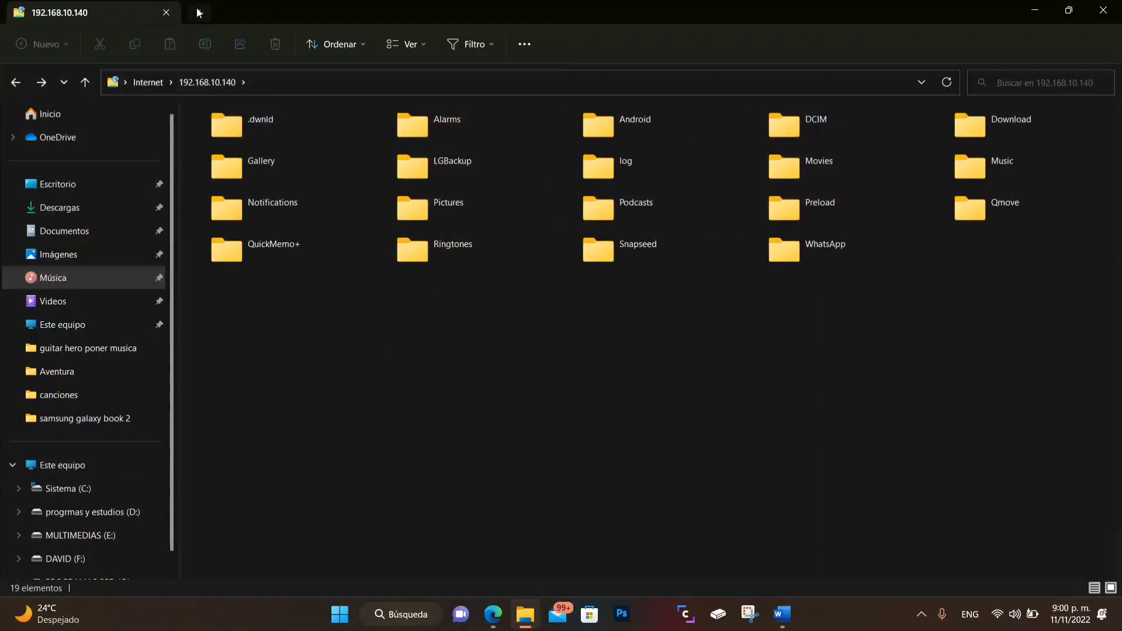
pyautogui.click(64, 283)
pyautogui.doubleClick(259, 213)
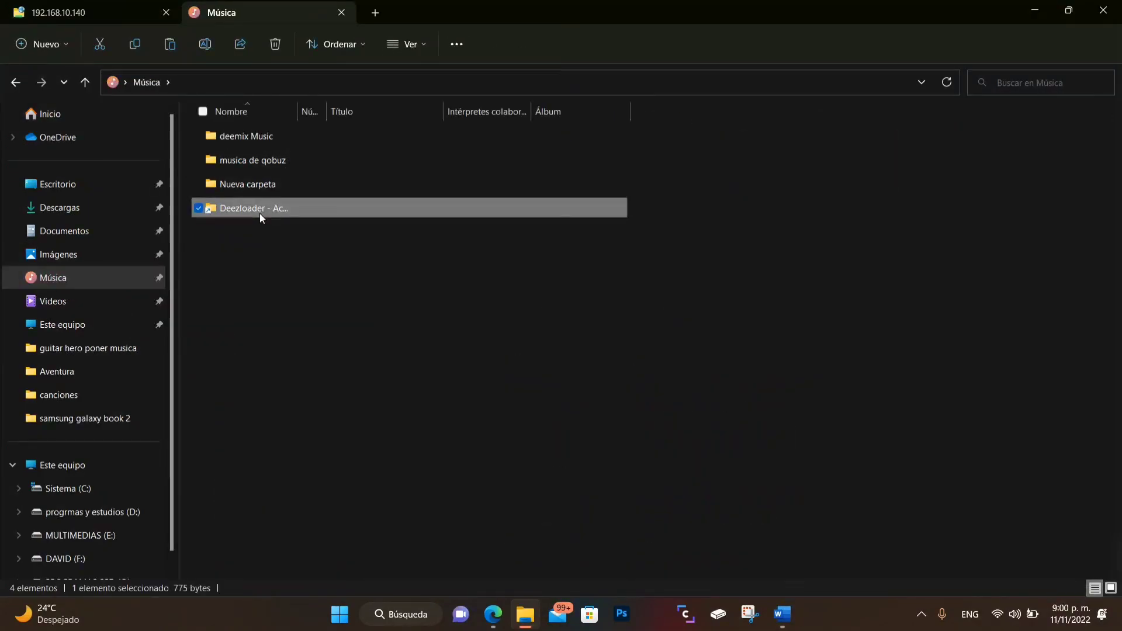
# Copy the Charlie Puth folder from the Deezloader music collection.
pyautogui.scroll(-3, 742, 345)
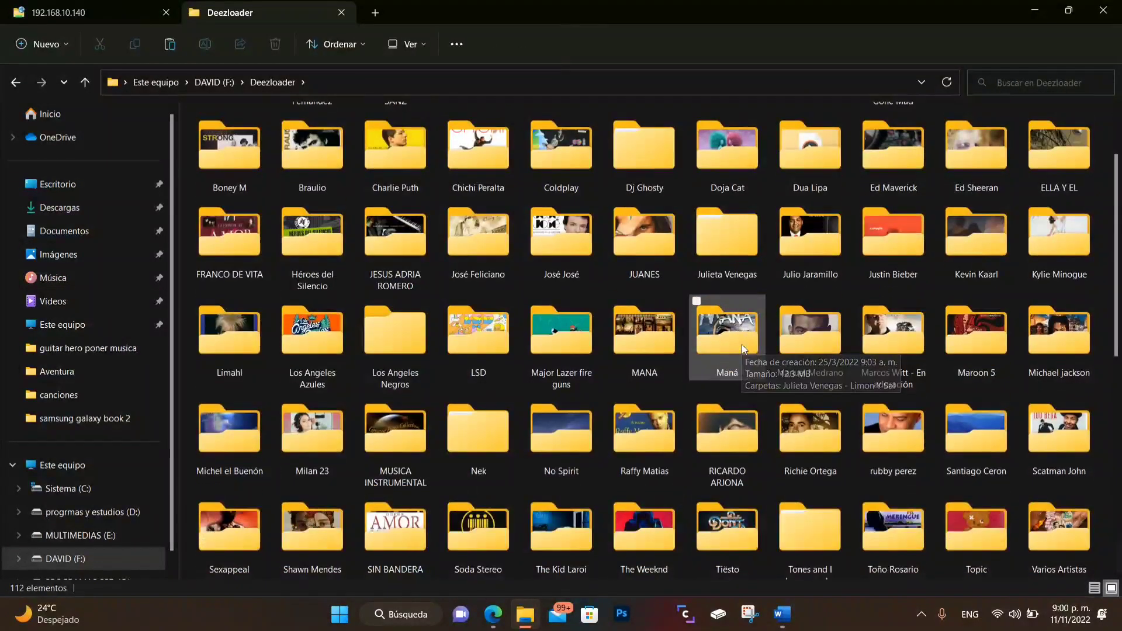
pyautogui.scroll(2, 742, 345)
pyautogui.scroll(1, 742, 345)
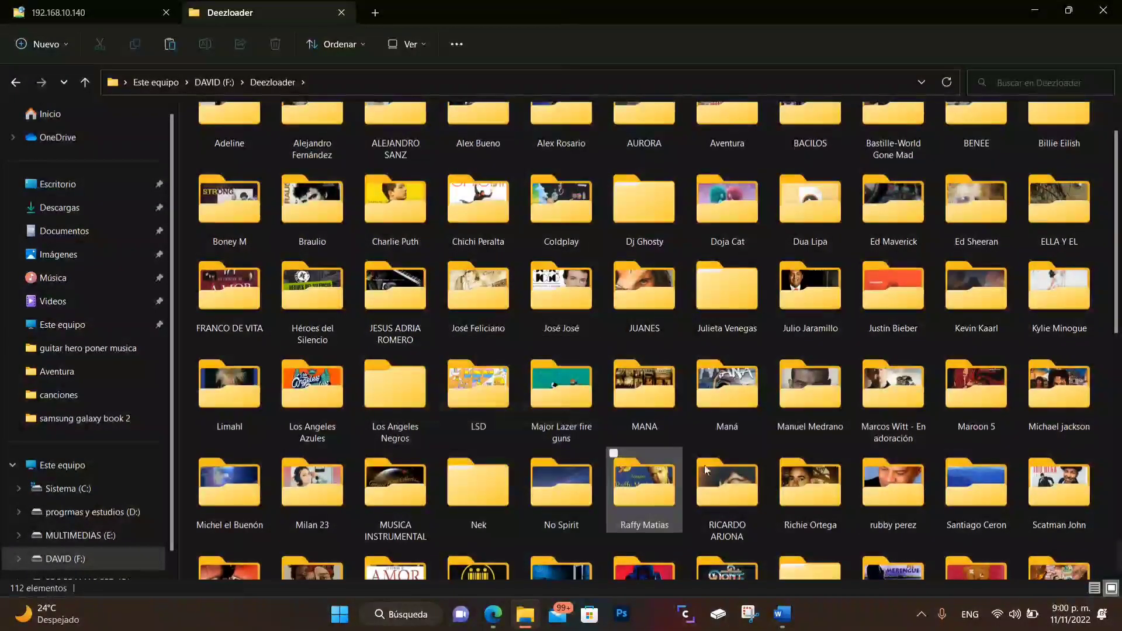
pyautogui.click(400, 220)
pyautogui.rightClick(398, 216)
pyautogui.click(430, 231)
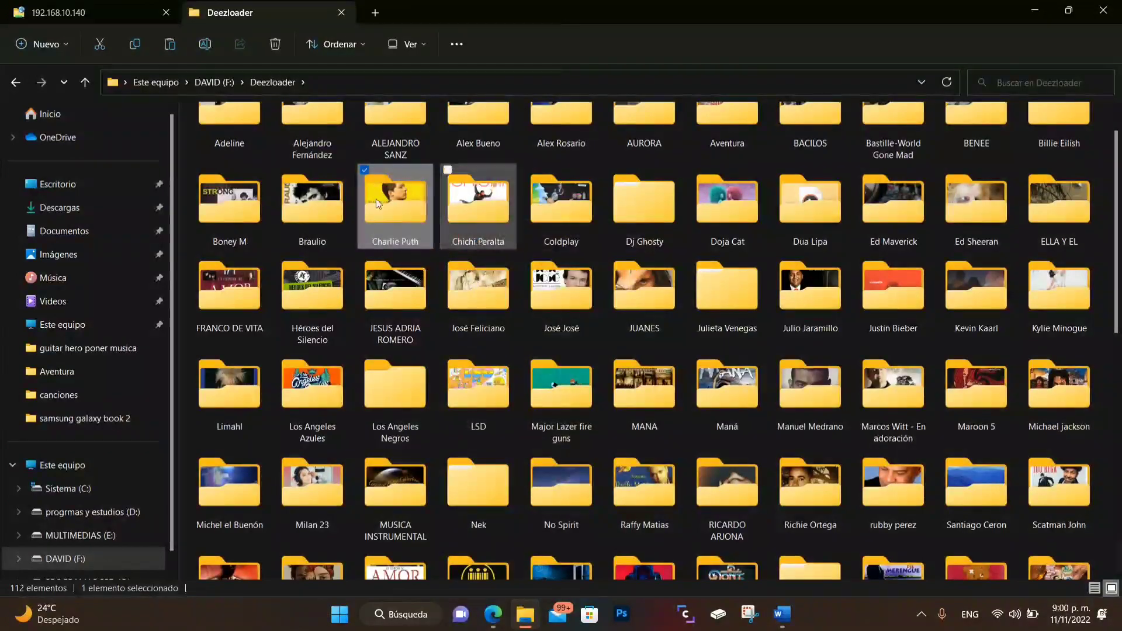
# Paste the copied Charlie Puth folder into the root of the phone's FTP storage and open the pasted folder.
pyautogui.click(67, 11)
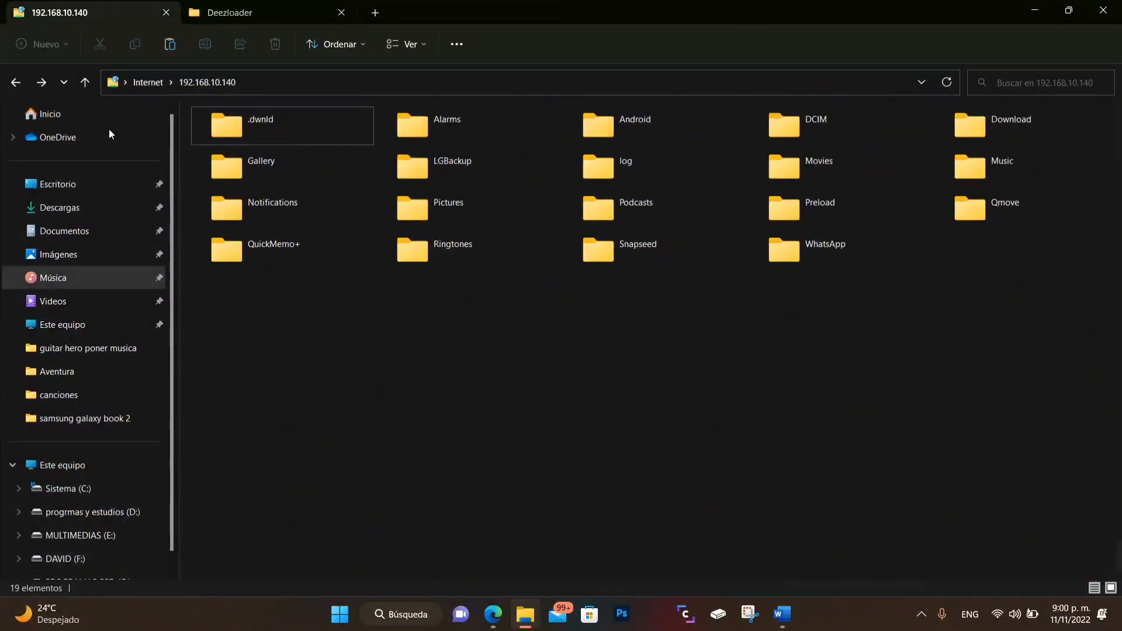
pyautogui.rightClick(540, 346)
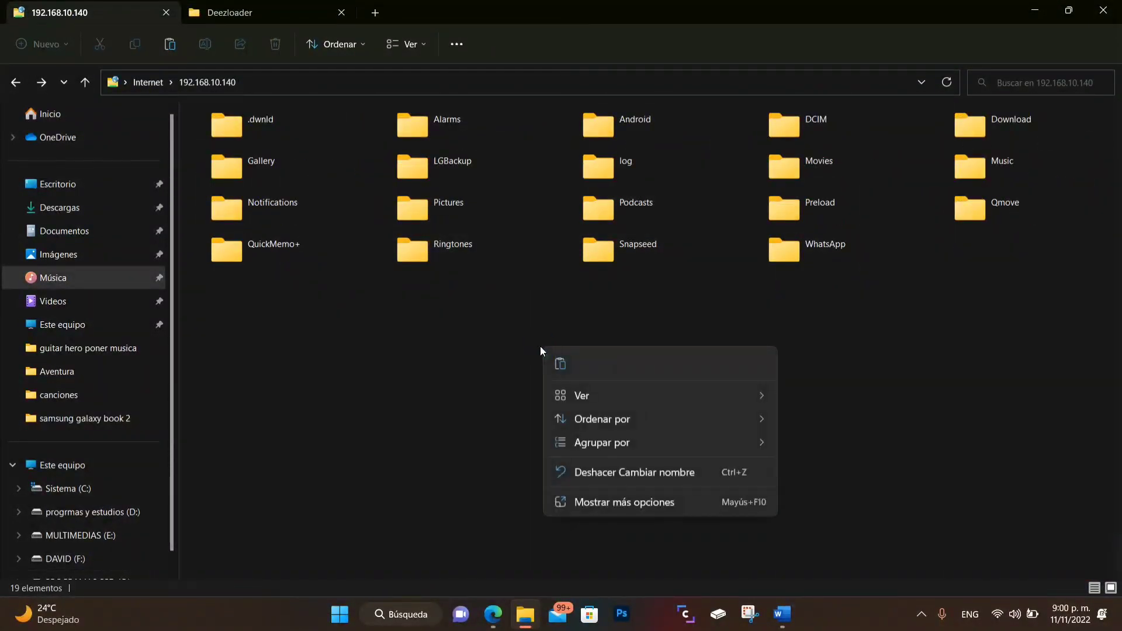
pyautogui.click(557, 375)
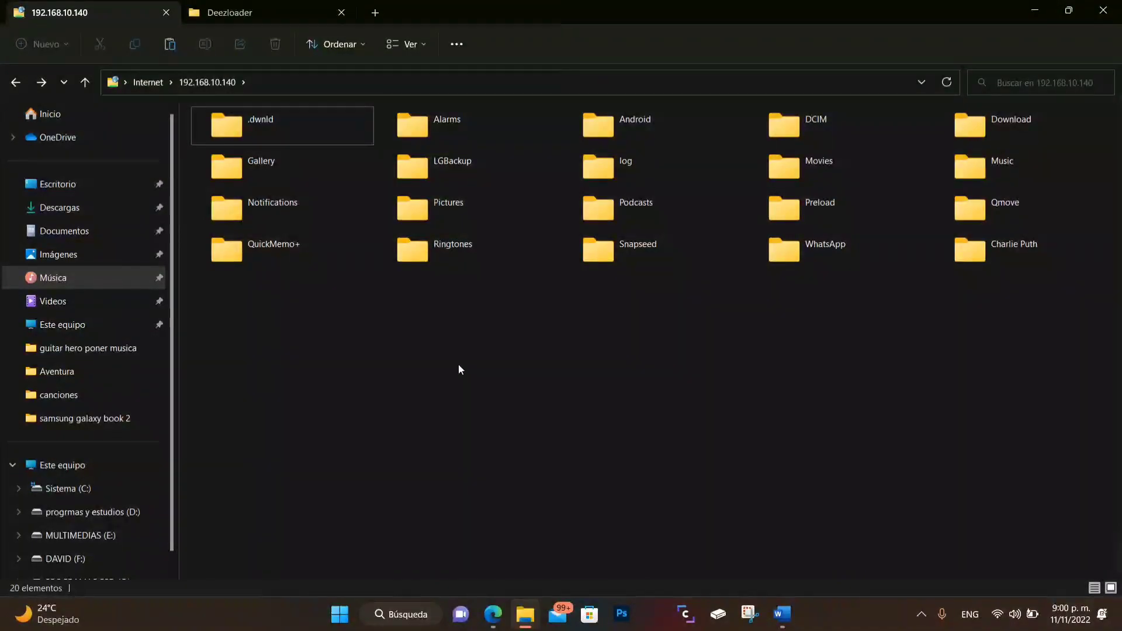
pyautogui.click(972, 249)
pyautogui.doubleClick(971, 246)
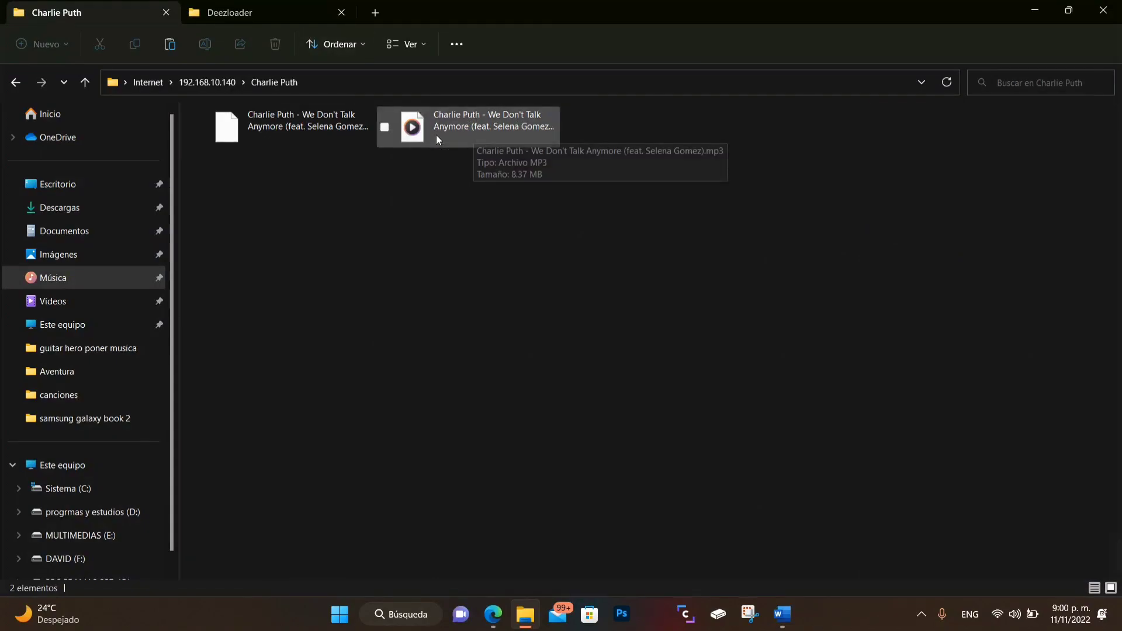
# Return to the root of the phone's FTP storage and delete the Charlie Puth folder.
pyautogui.click(15, 82)
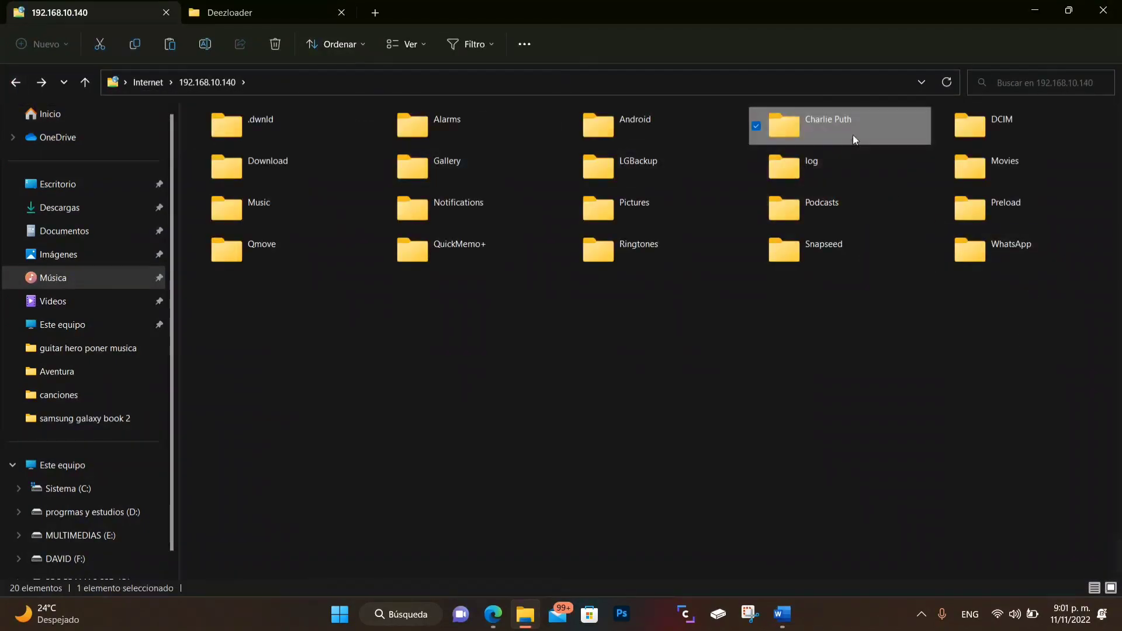
pyautogui.rightClick(851, 138)
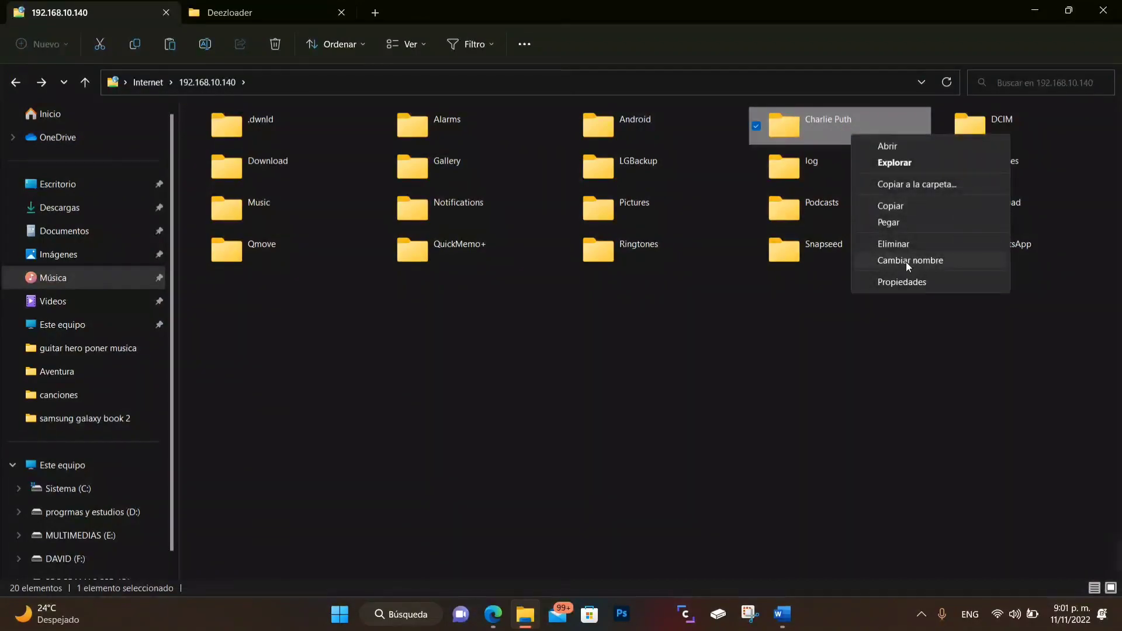
pyautogui.click(922, 245)
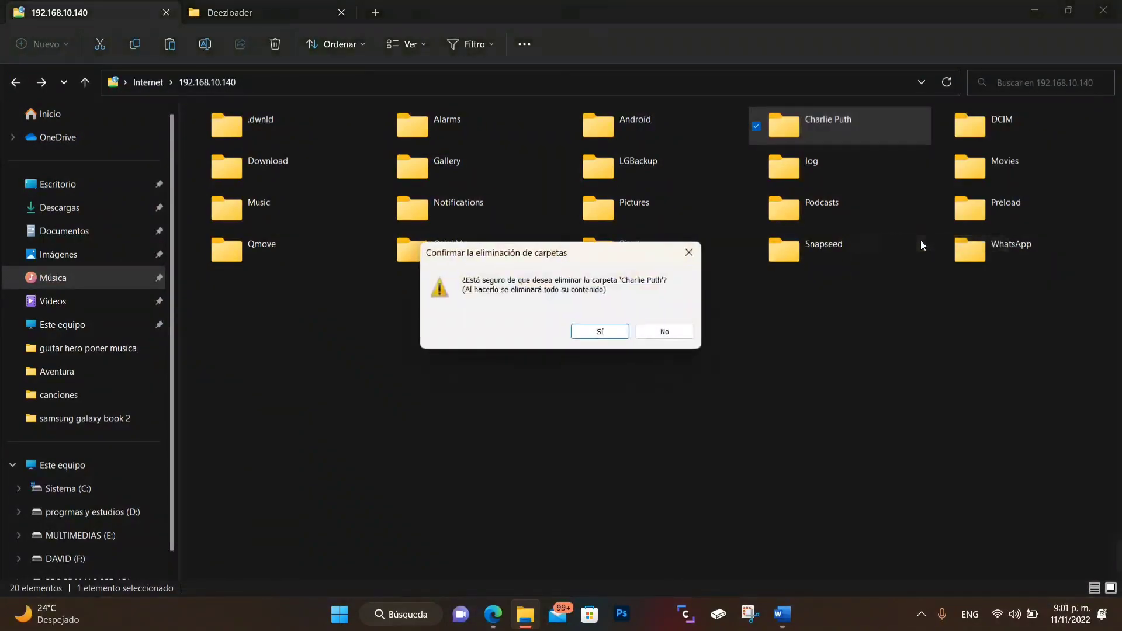
pyautogui.click(599, 331)
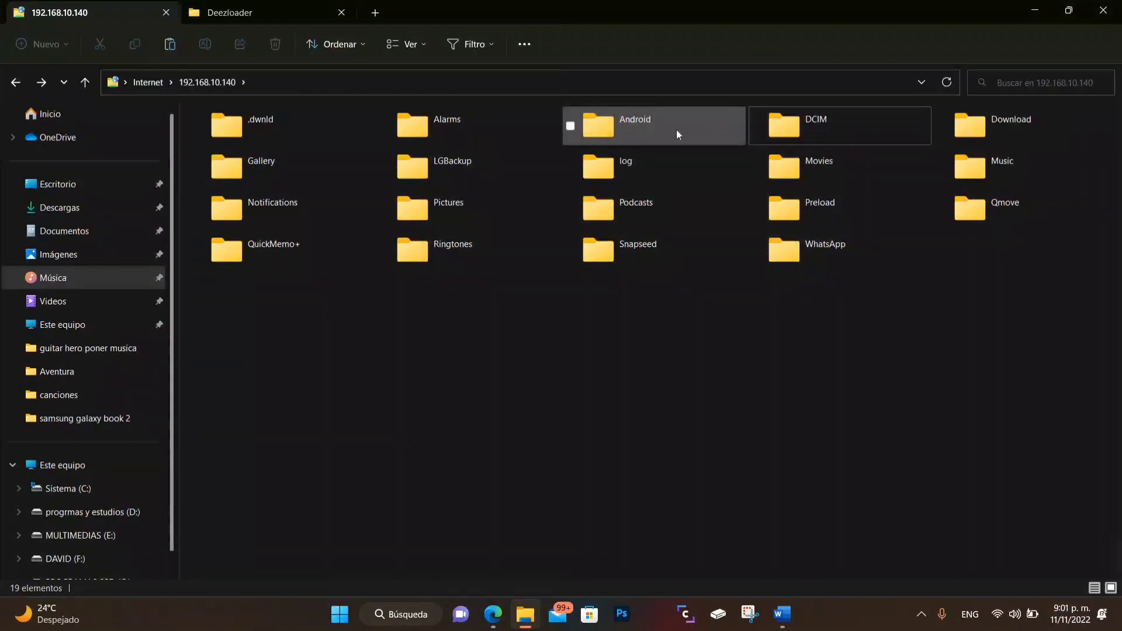
# Copy the video 20221111_204636.mp4 from the phone's Movies folder.
pyautogui.doubleClick(833, 170)
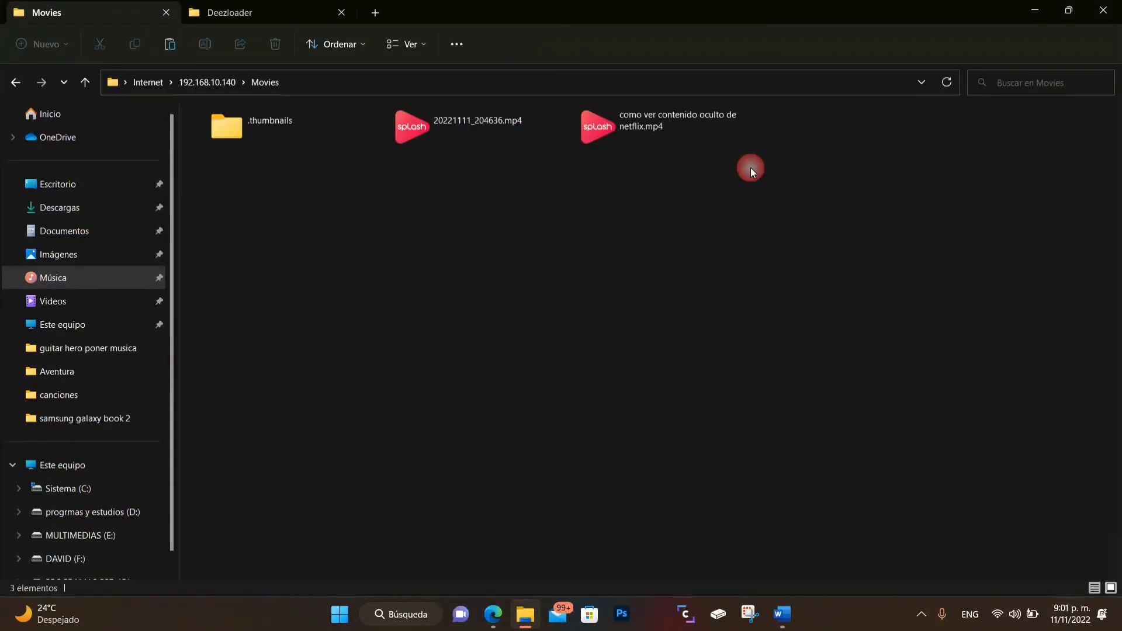
pyautogui.rightClick(518, 124)
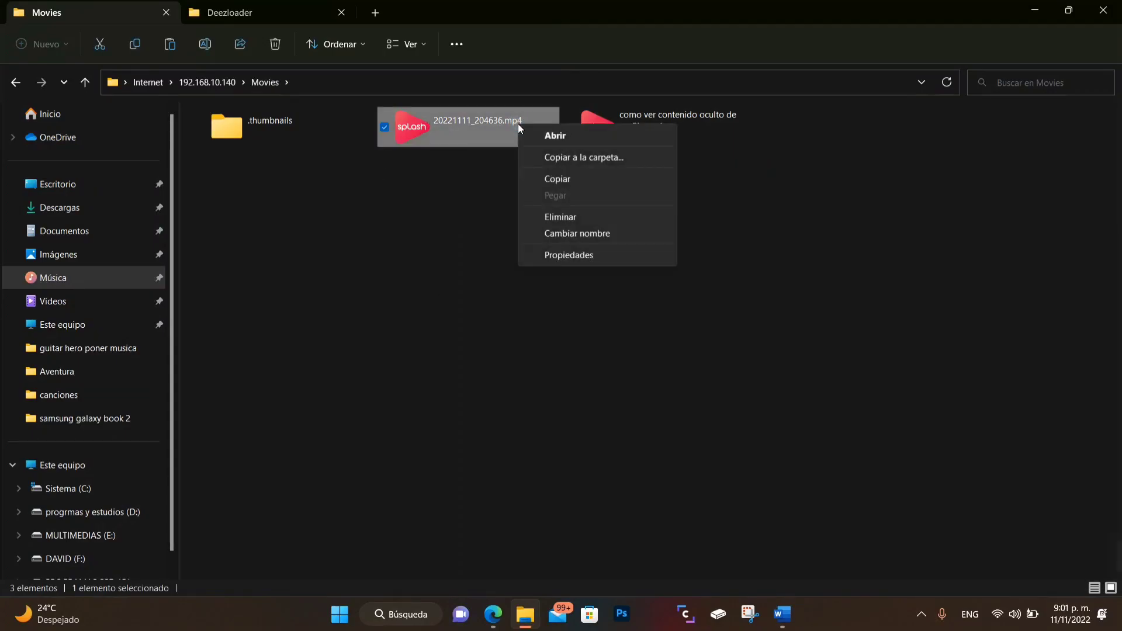
pyautogui.click(566, 184)
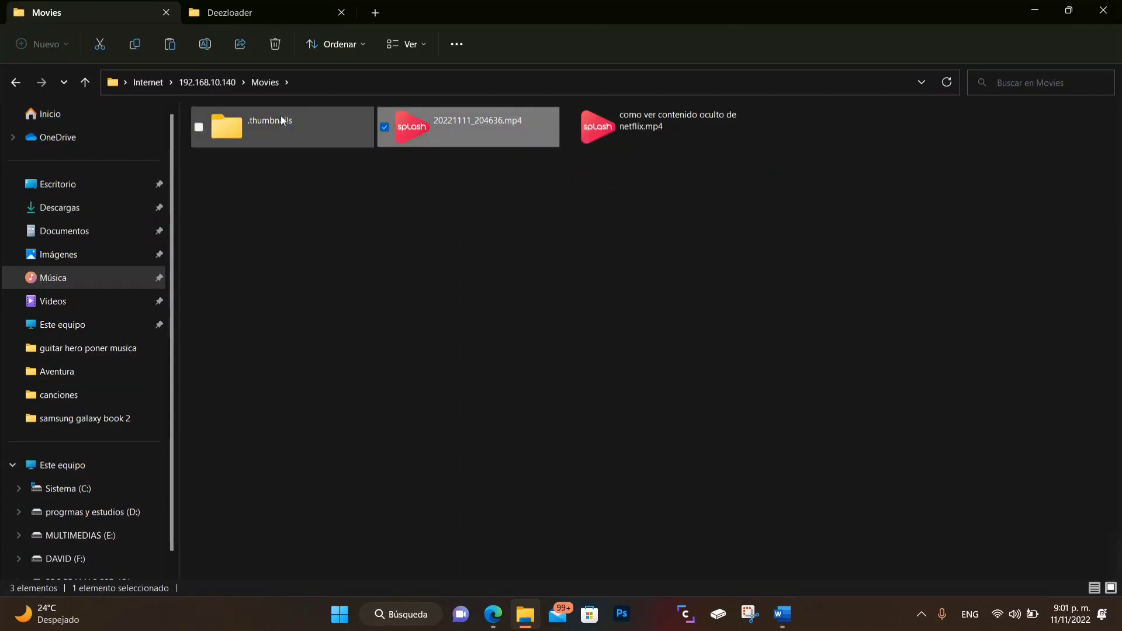
# Paste the copied video into the PROGRAMAS SSD (G:) drive, using the tab that shows the PC's Deezloader folder.
pyautogui.click(233, 4)
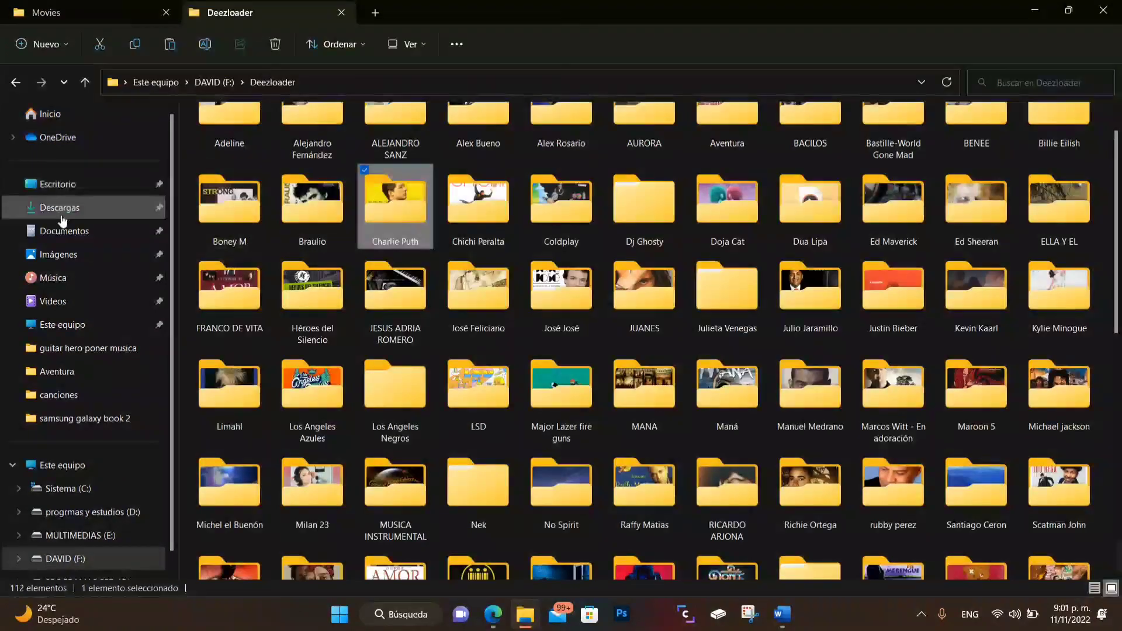
pyautogui.click(52, 301)
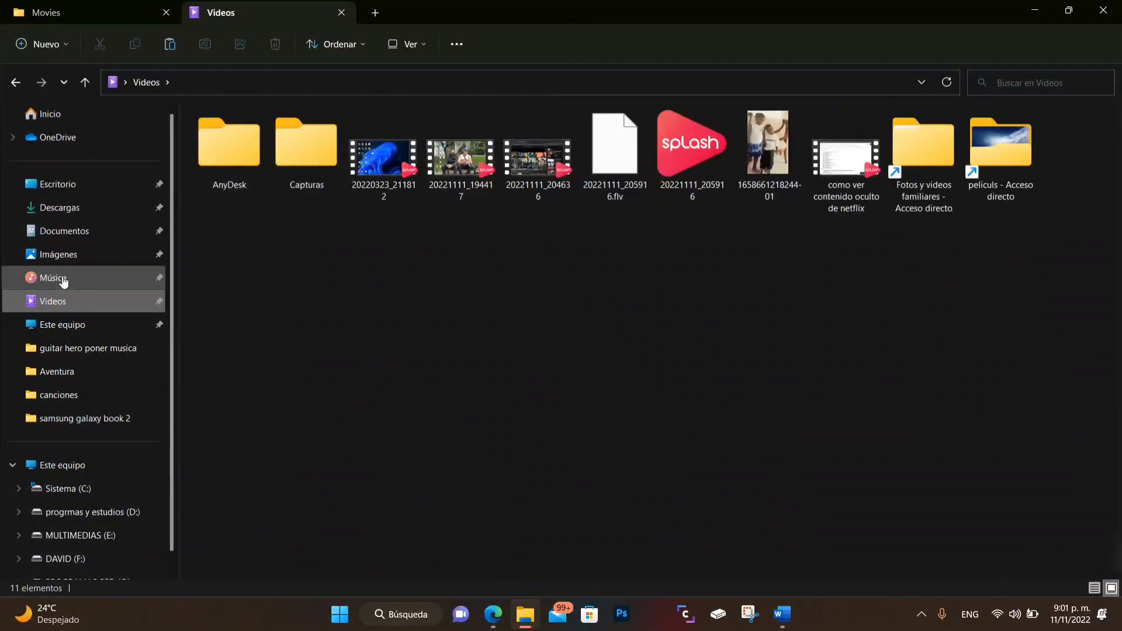
pyautogui.click(68, 329)
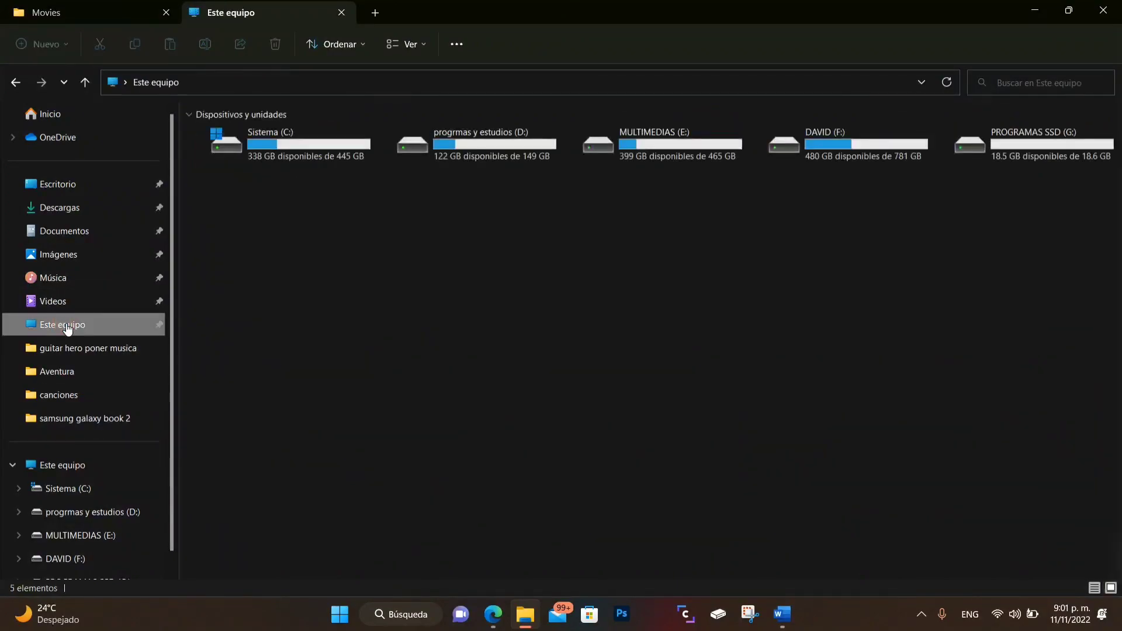
pyautogui.doubleClick(1047, 141)
pyautogui.rightClick(453, 258)
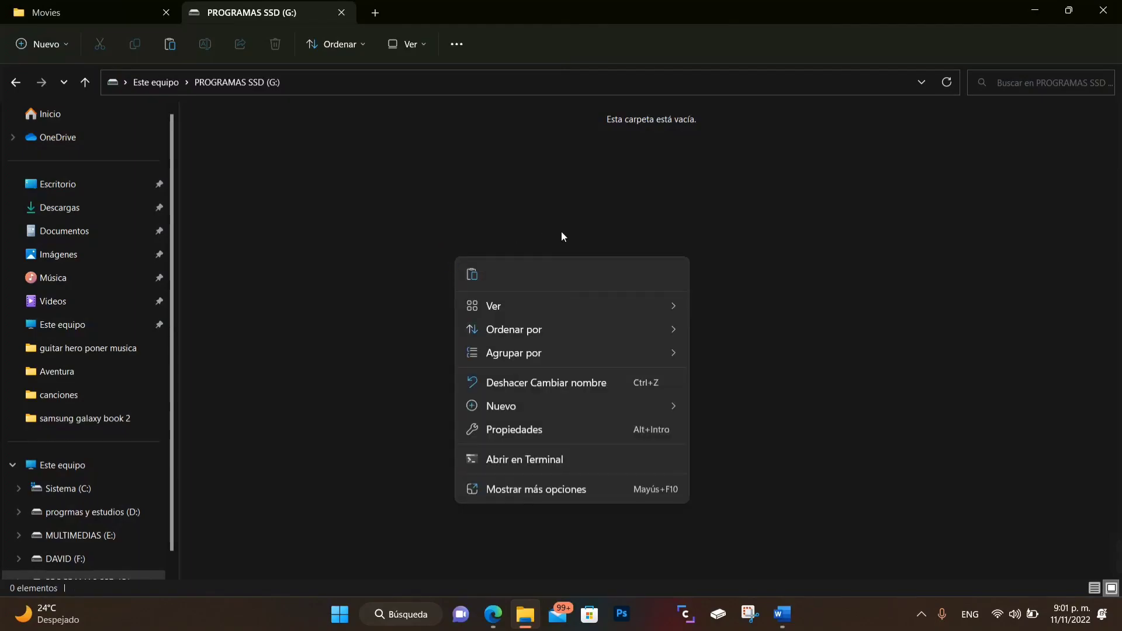
pyautogui.click(466, 271)
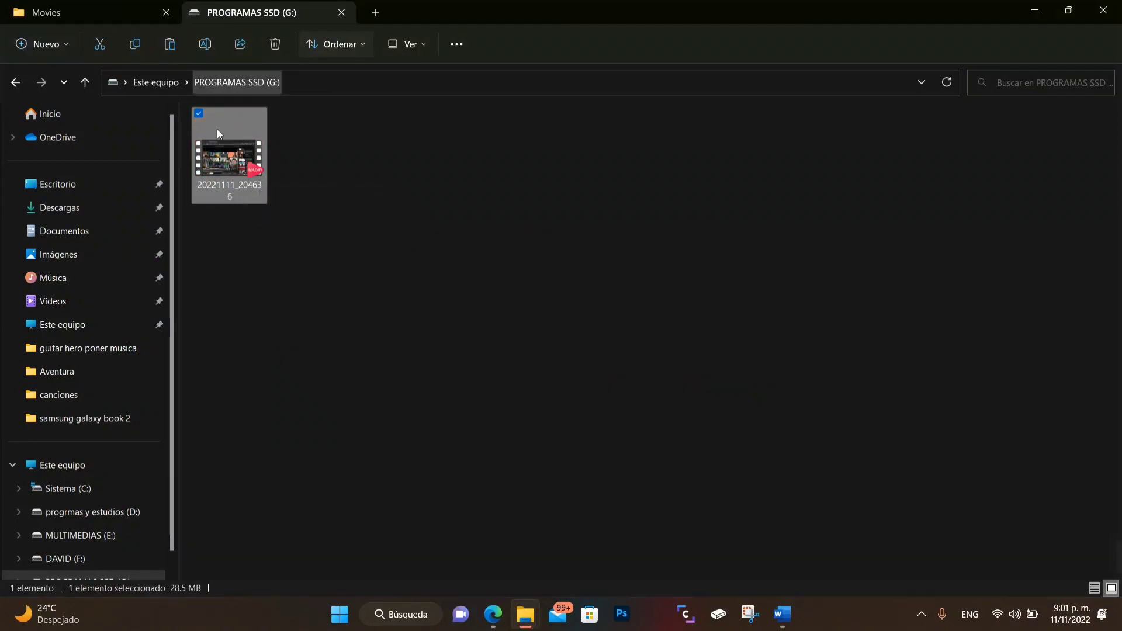
# Delete the pasted video from the PROGRAMAS SSD (G:) drive and go back through that tab's history to Inicio.
pyautogui.click(275, 45)
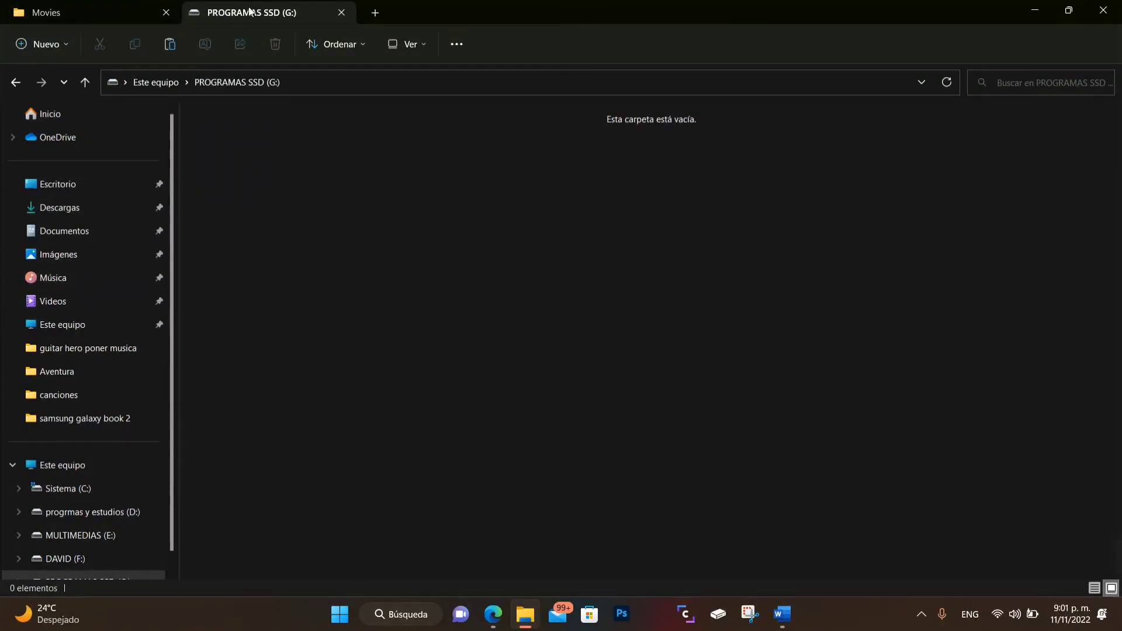
pyautogui.click(15, 82)
pyautogui.click(15, 83)
pyautogui.click(15, 82)
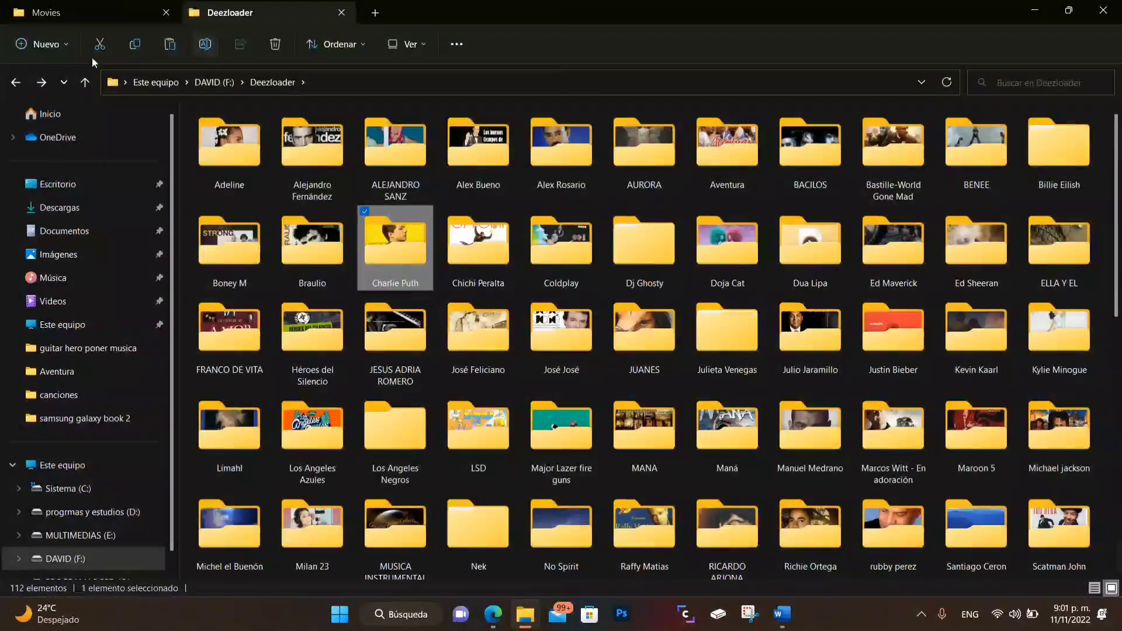
pyautogui.click(15, 82)
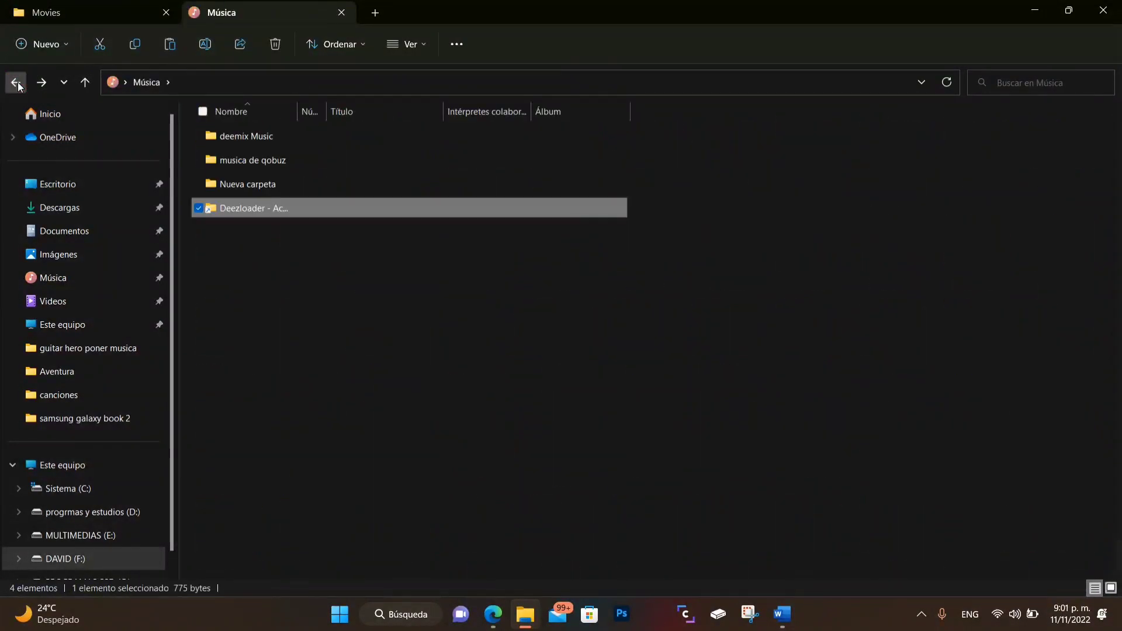
pyautogui.click(15, 82)
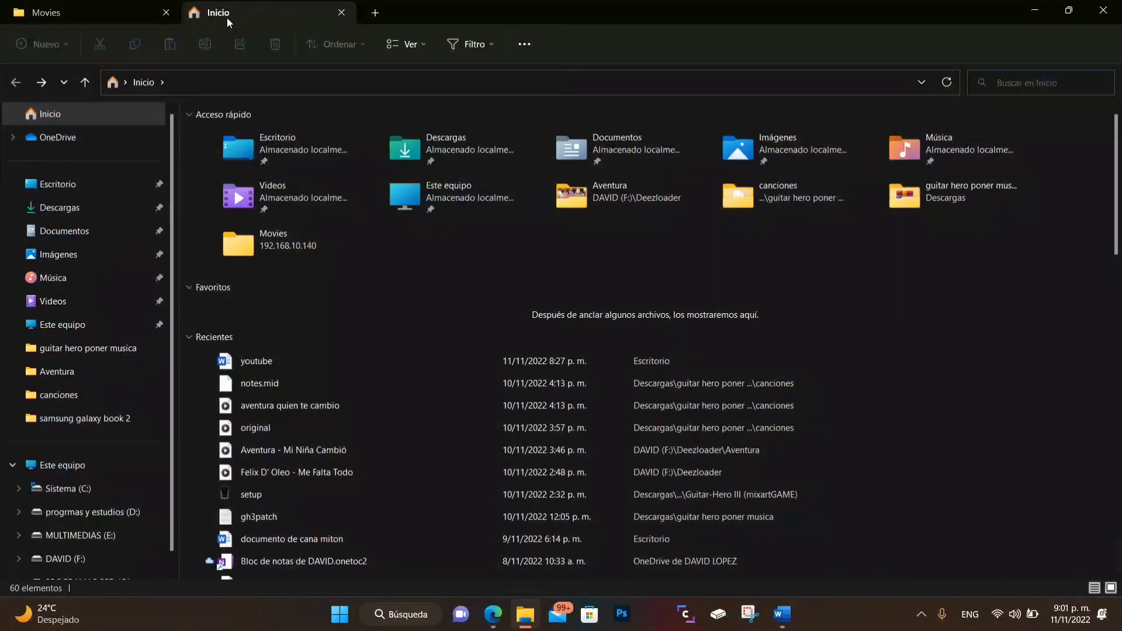
# Return to the phone's root folder in the FTP tab and copy its address, ftp://192.168.10.140:2221/.
pyautogui.click(107, 13)
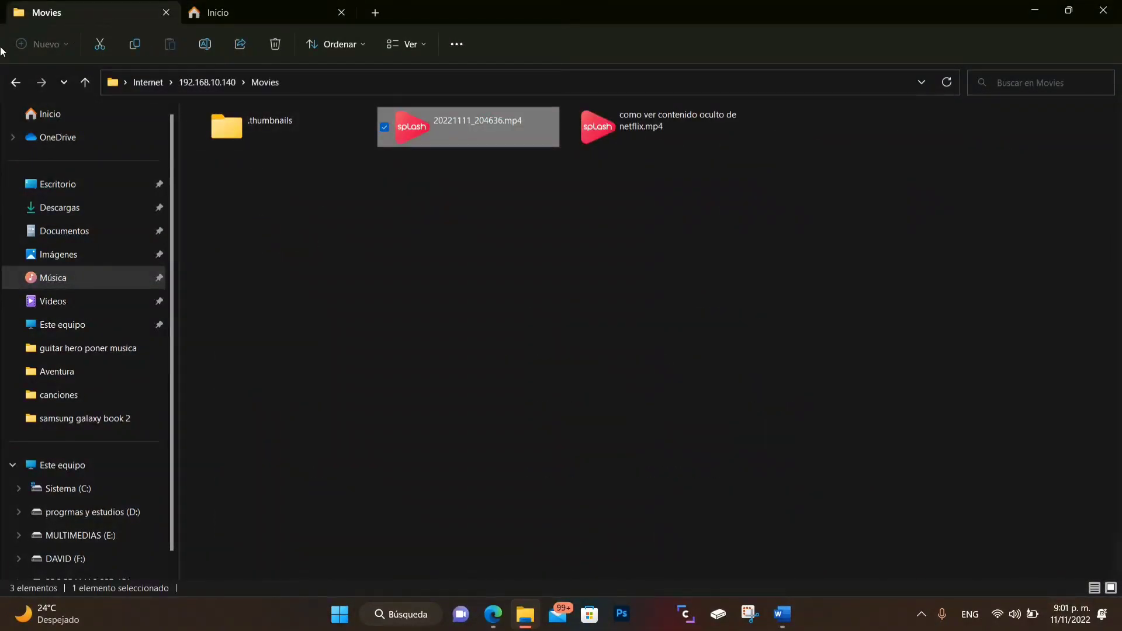
pyautogui.click(15, 82)
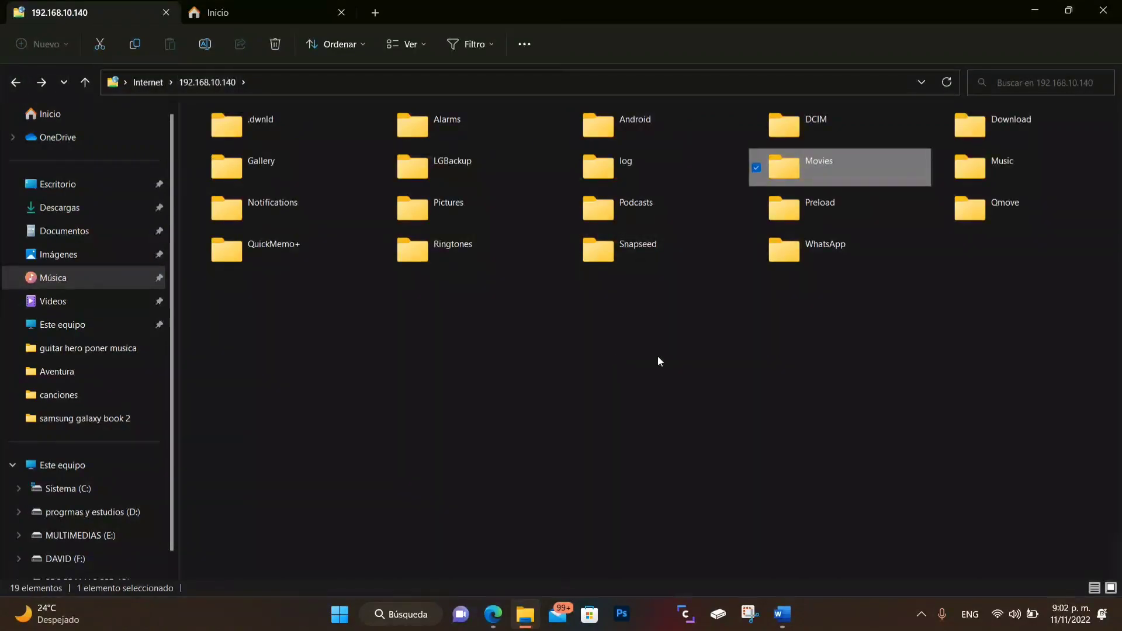
pyautogui.click(286, 80)
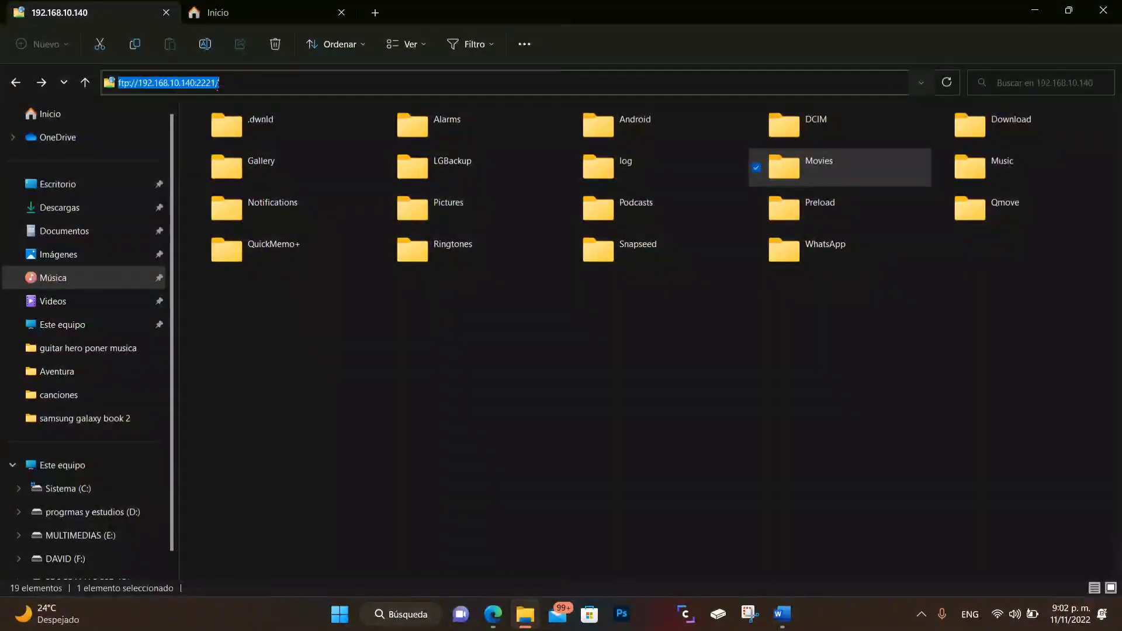
pyautogui.click(218, 84)
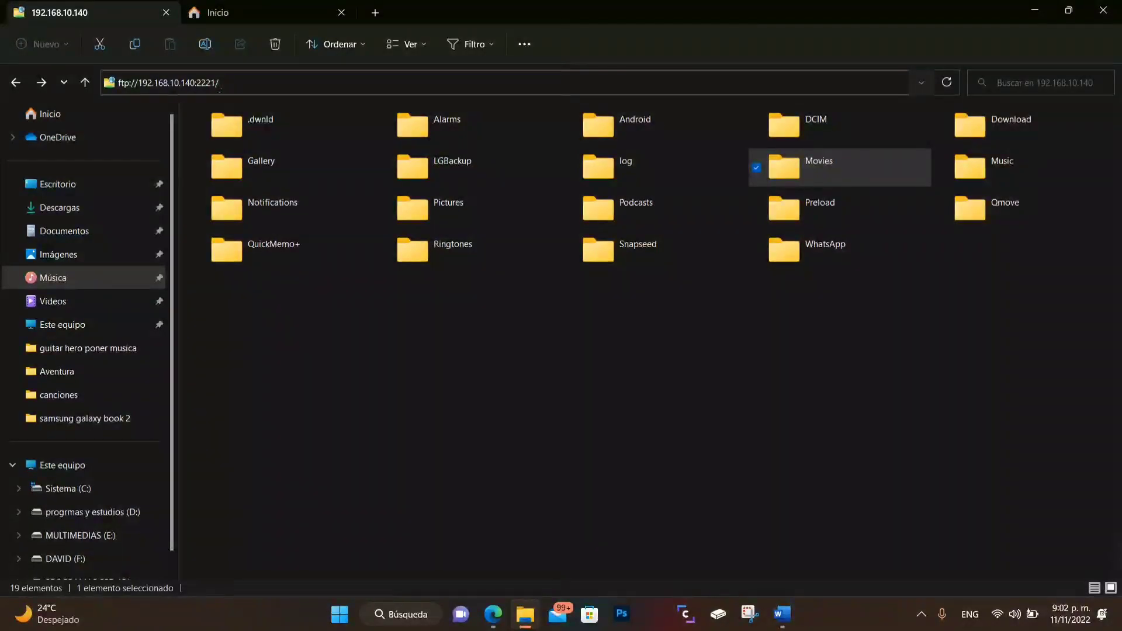
pyautogui.moveTo(243, 89); pyautogui.dragTo(125, 82)
pyautogui.hotkey('ctrl', 'c')
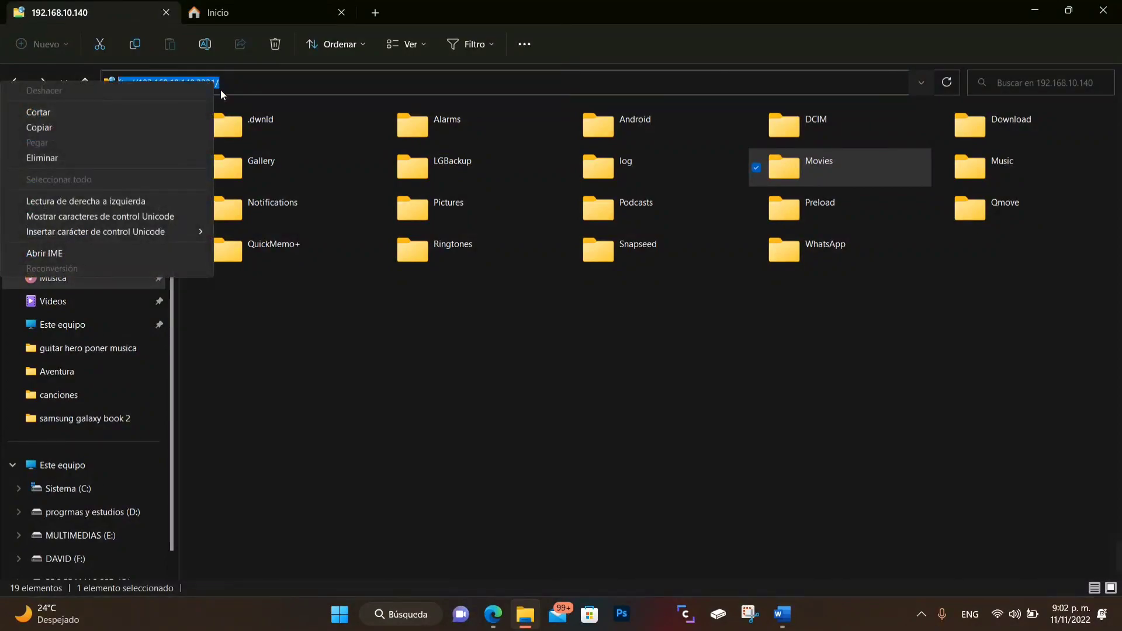
pyautogui.click(46, 129)
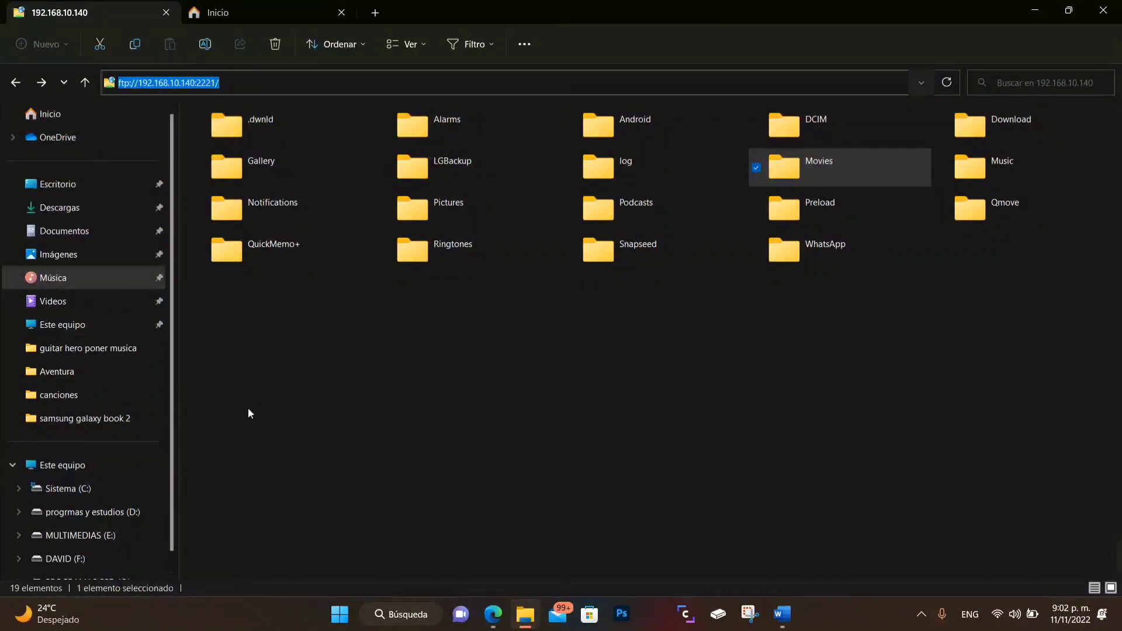
# Start adding a network location in Este equipo and choose a custom network location.
pyautogui.click(58, 466)
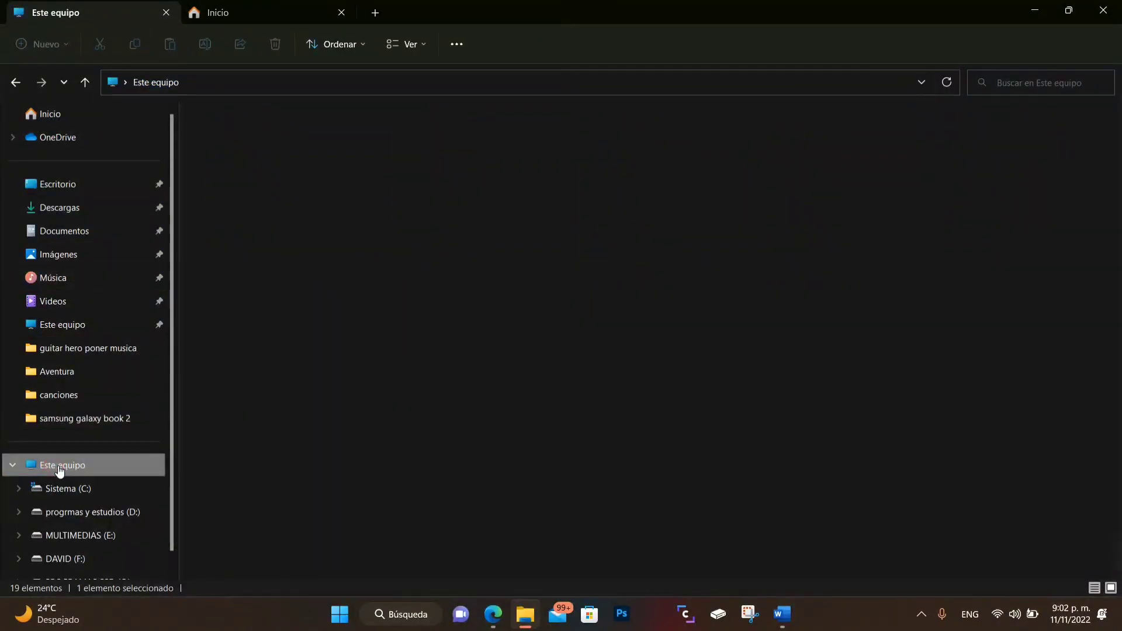
pyautogui.rightClick(589, 258)
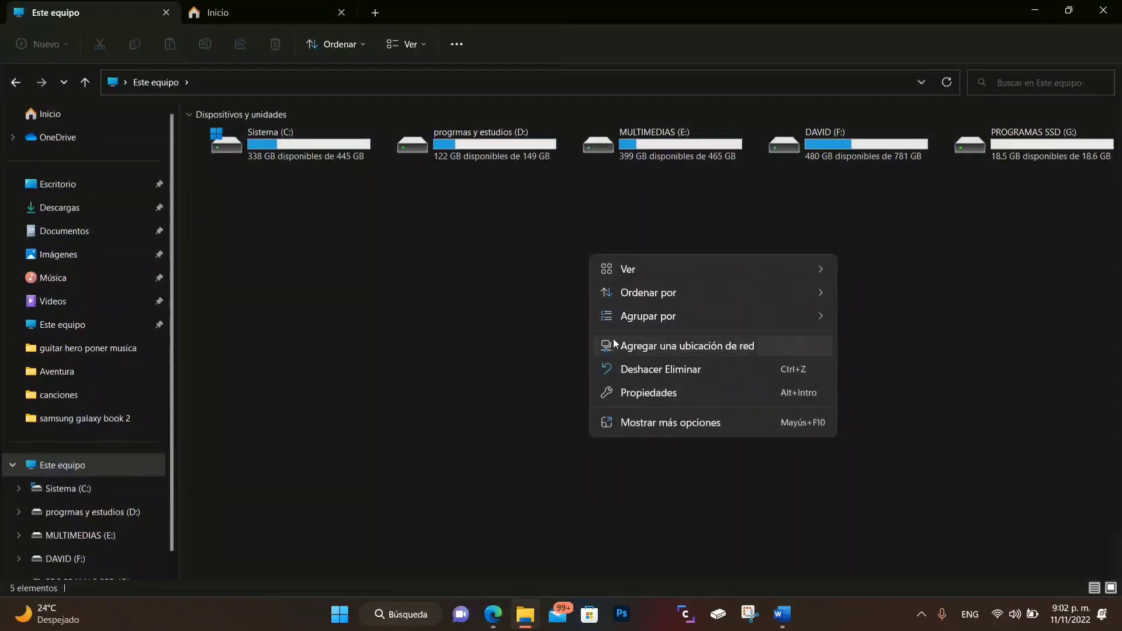
pyautogui.click(642, 347)
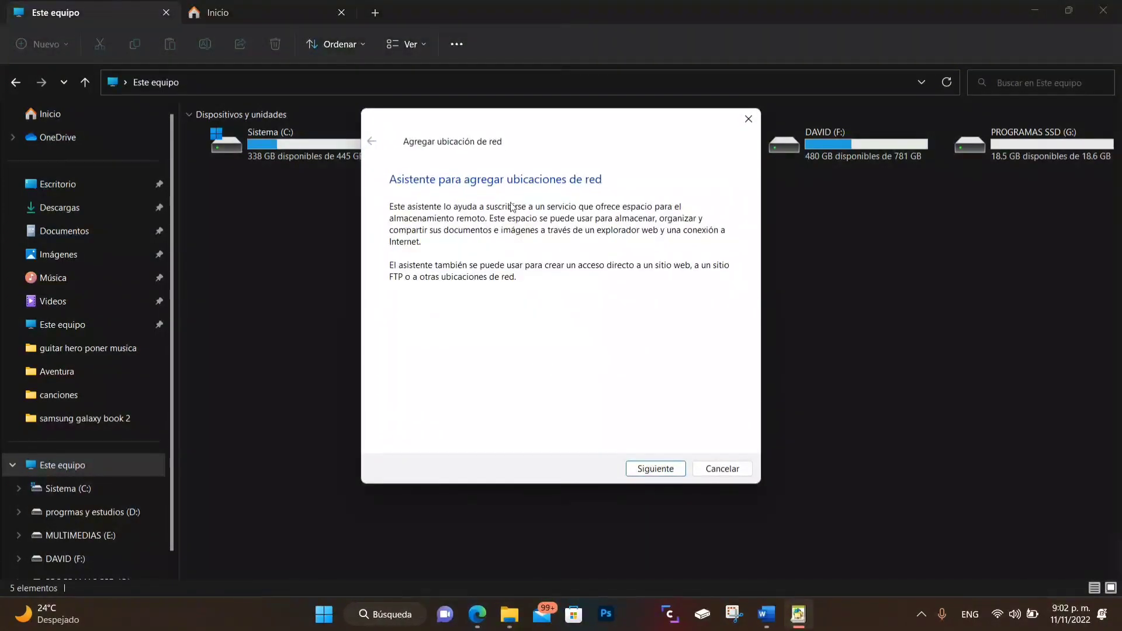
pyautogui.click(646, 474)
pyautogui.click(467, 219)
pyautogui.click(521, 223)
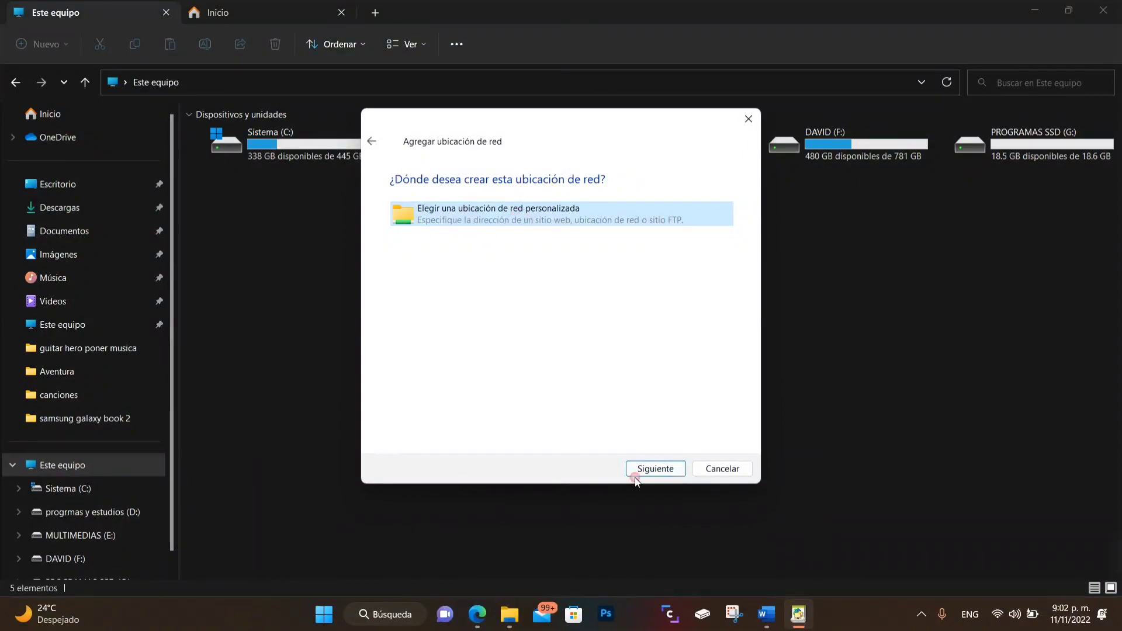
pyautogui.click(654, 475)
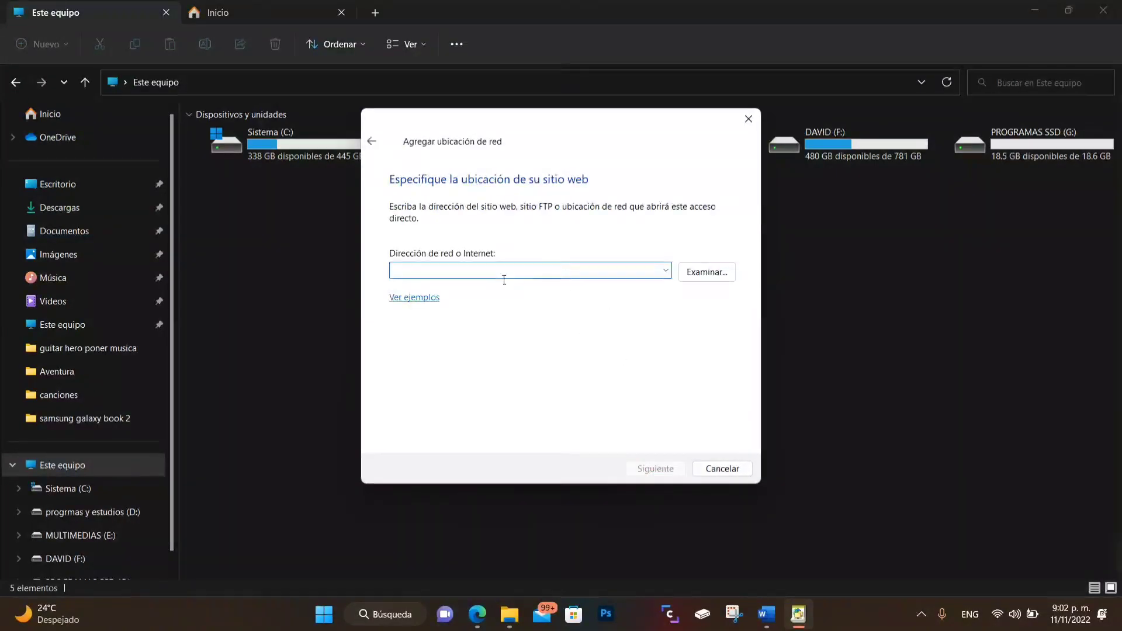
# Set the network location's address to ftp://192.168.10.140:2221 without the trailing slash and continue.
pyautogui.click(468, 272)
pyautogui.rightClick(564, 273)
pyautogui.click(382, 339)
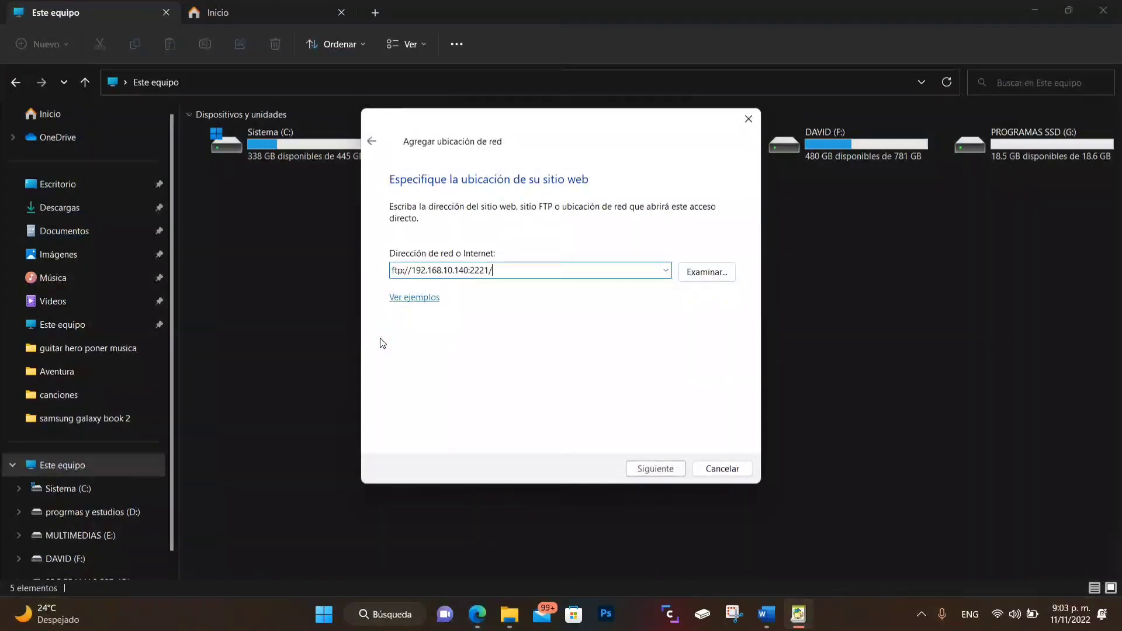
pyautogui.click(505, 272)
pyautogui.press('BackSpace')
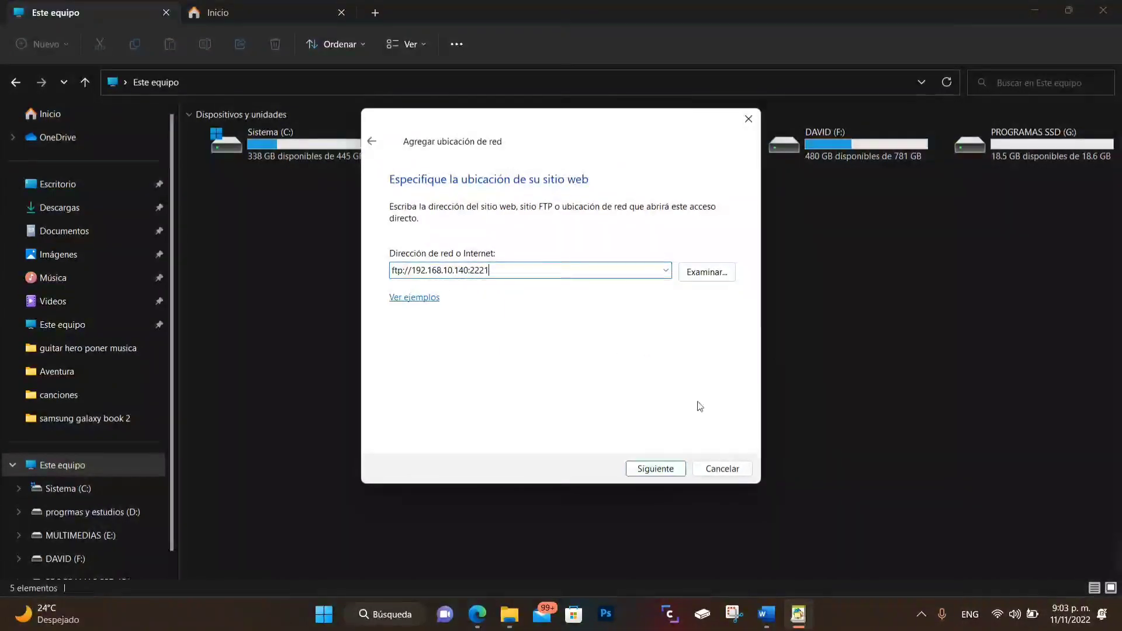
pyautogui.click(676, 475)
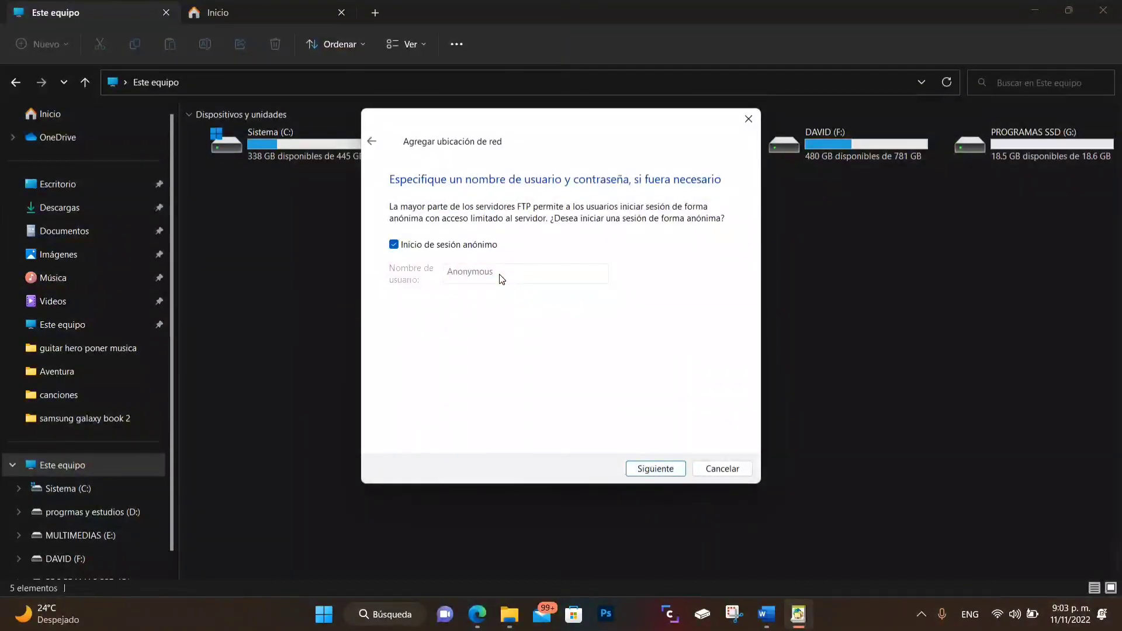
# Accept anonymous login and name the network location LG G8X.
pyautogui.press('Return')
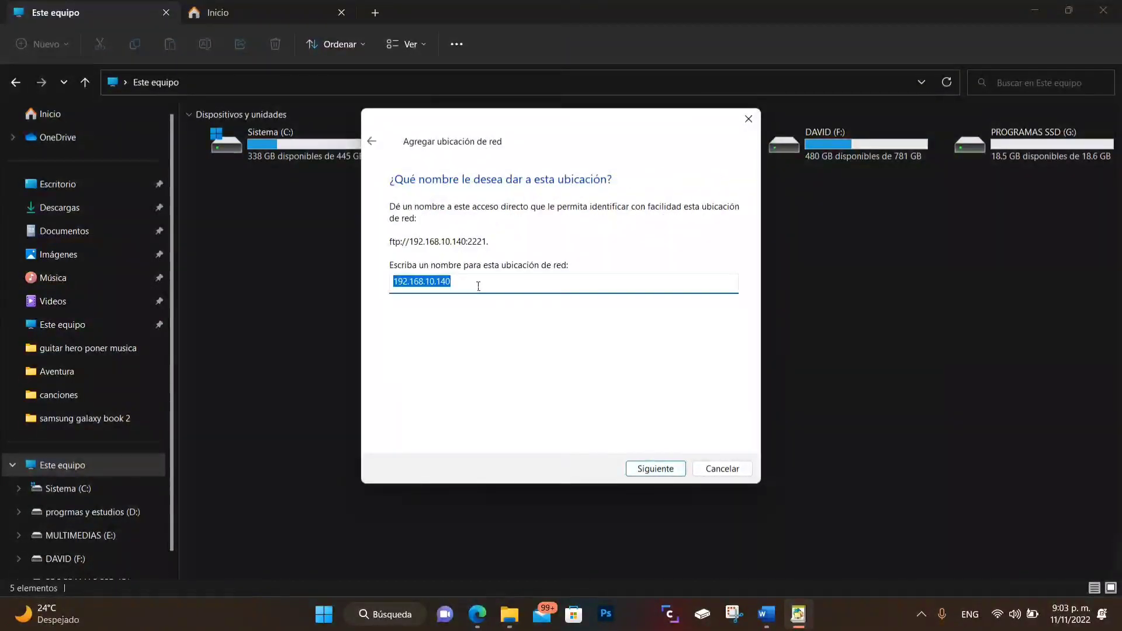
pyautogui.press('BackSpace')
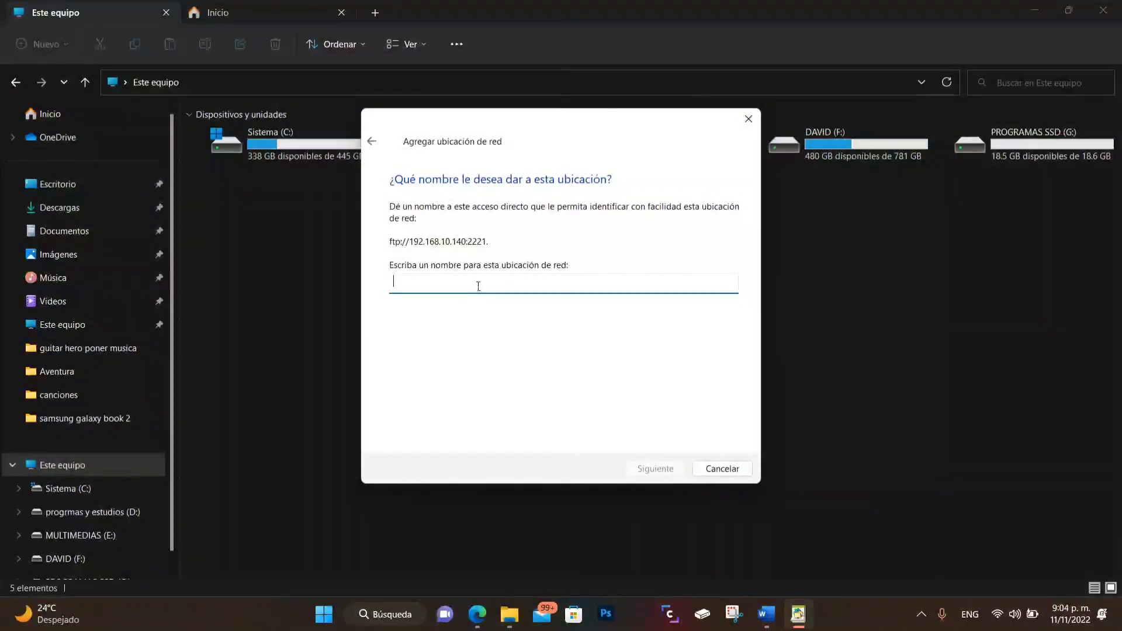
pyautogui.write('I')
pyautogui.press('BackSpace')
pyautogui.press('capslock')
pyautogui.write('LG')
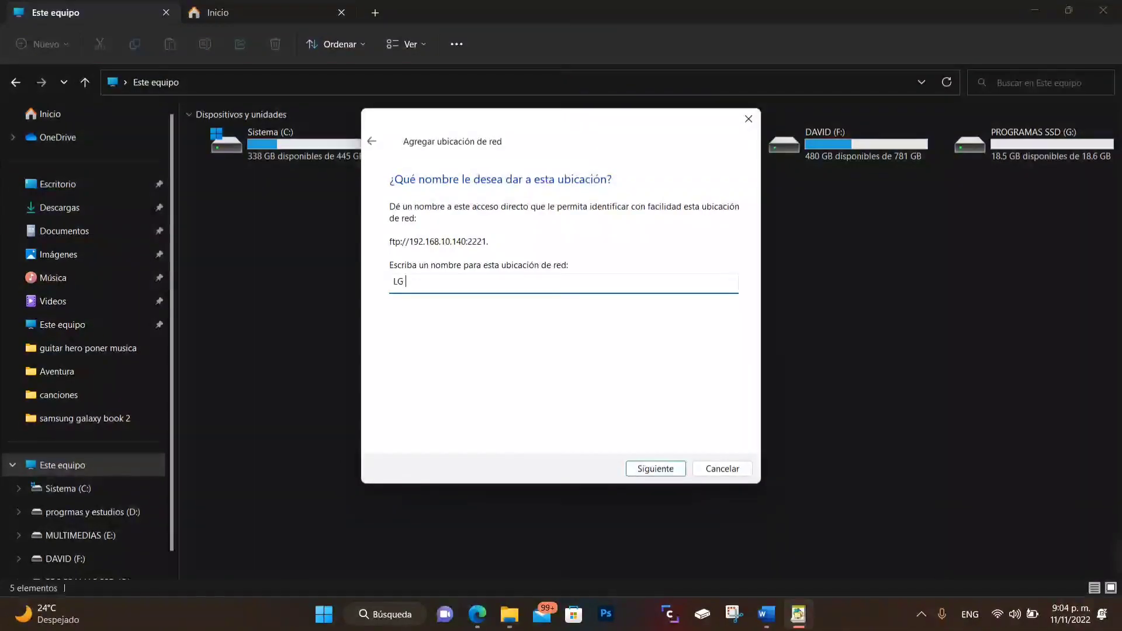
pyautogui.write(' G8X')
pyautogui.click(663, 470)
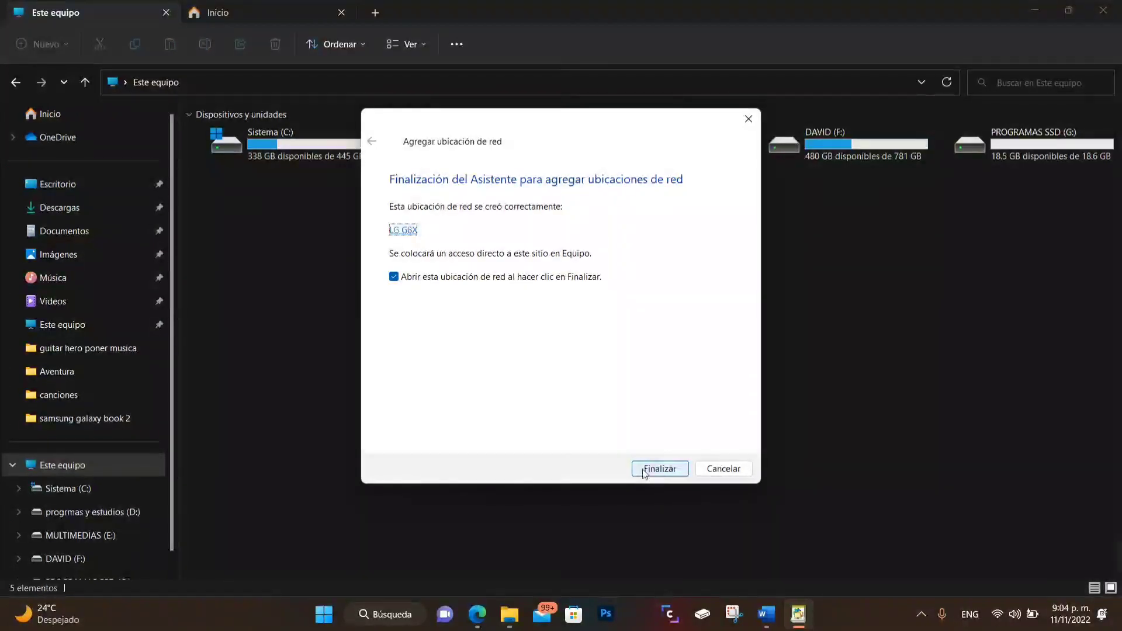
# Finish the network location wizard, view Este equipo in the window it opens, and close that window.
pyautogui.click(646, 471)
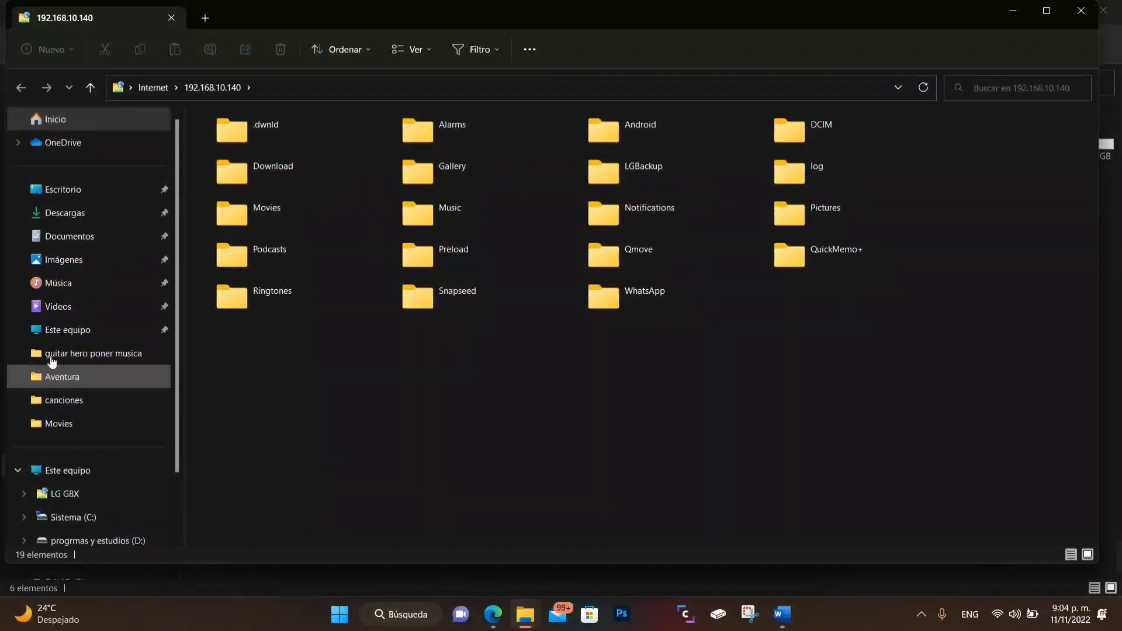
pyautogui.click(68, 474)
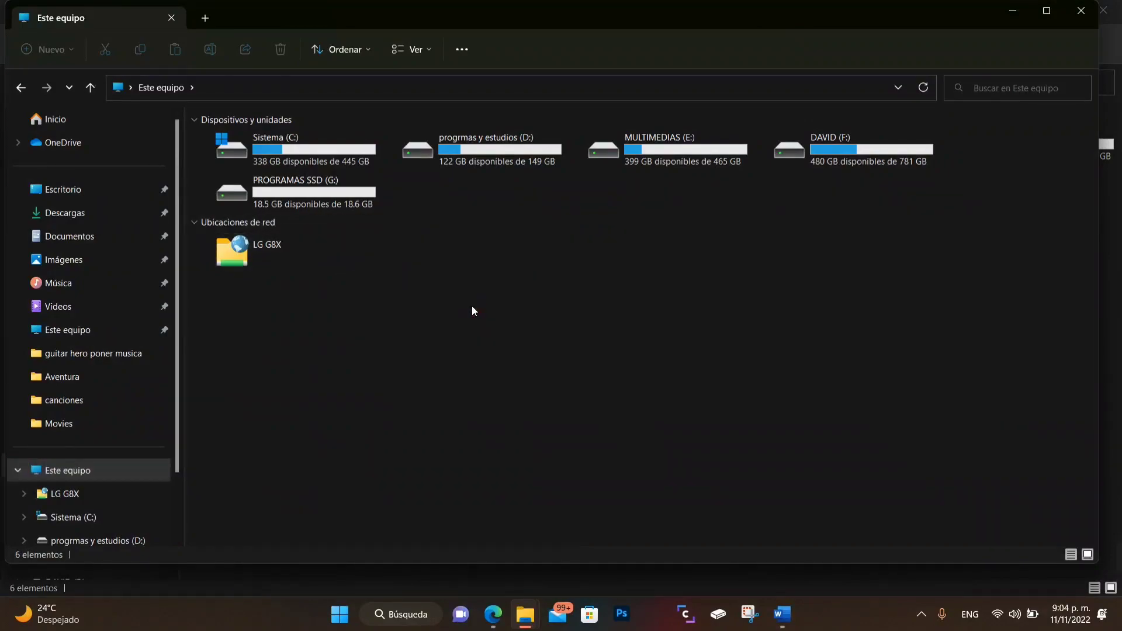
pyautogui.click(1081, 10)
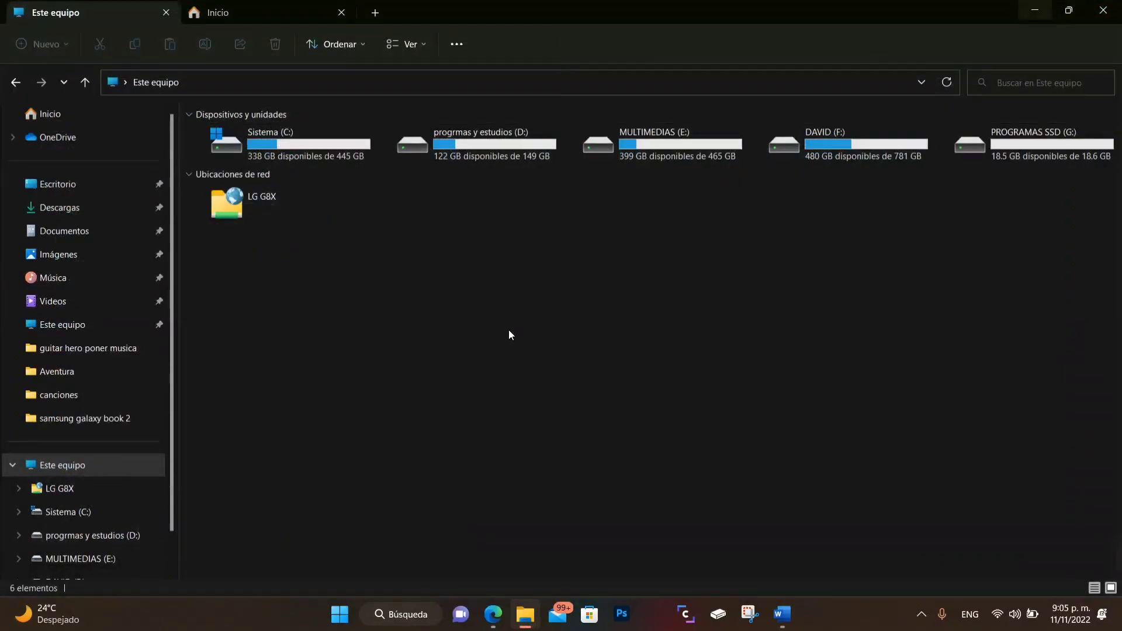